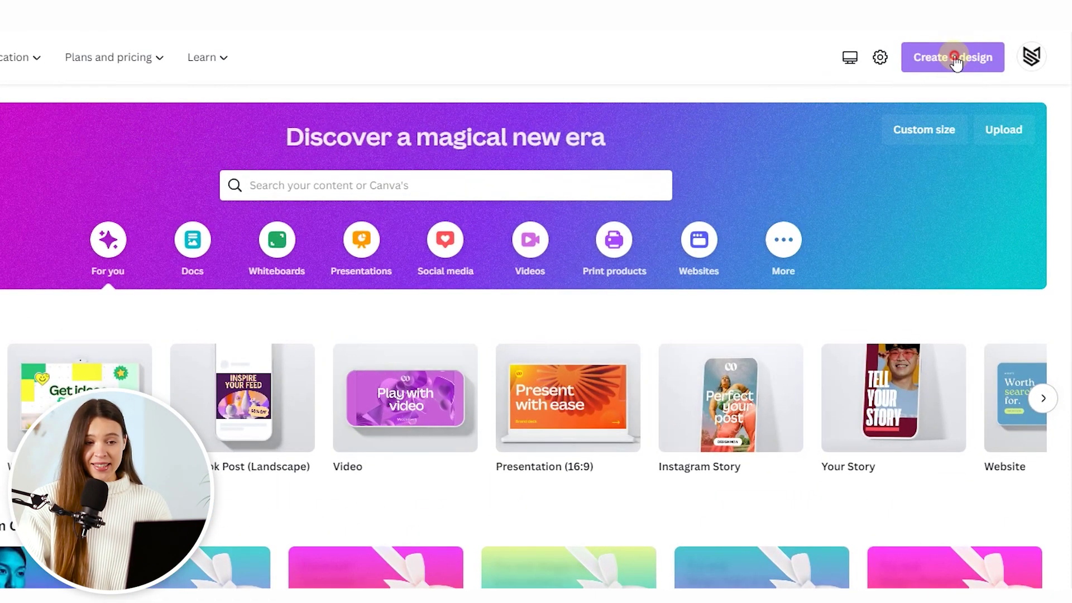
# - Create a blank custom-size design of 2000 × 2000 px
pyautogui.click(956, 59)
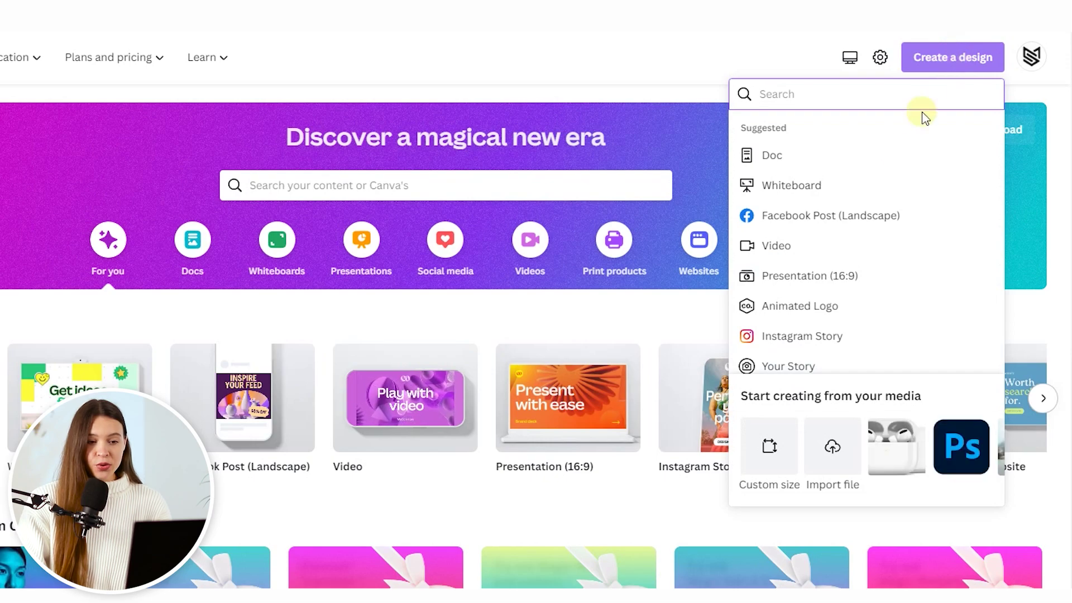
pyautogui.scroll(-2, 781, 301)
pyautogui.click(766, 363)
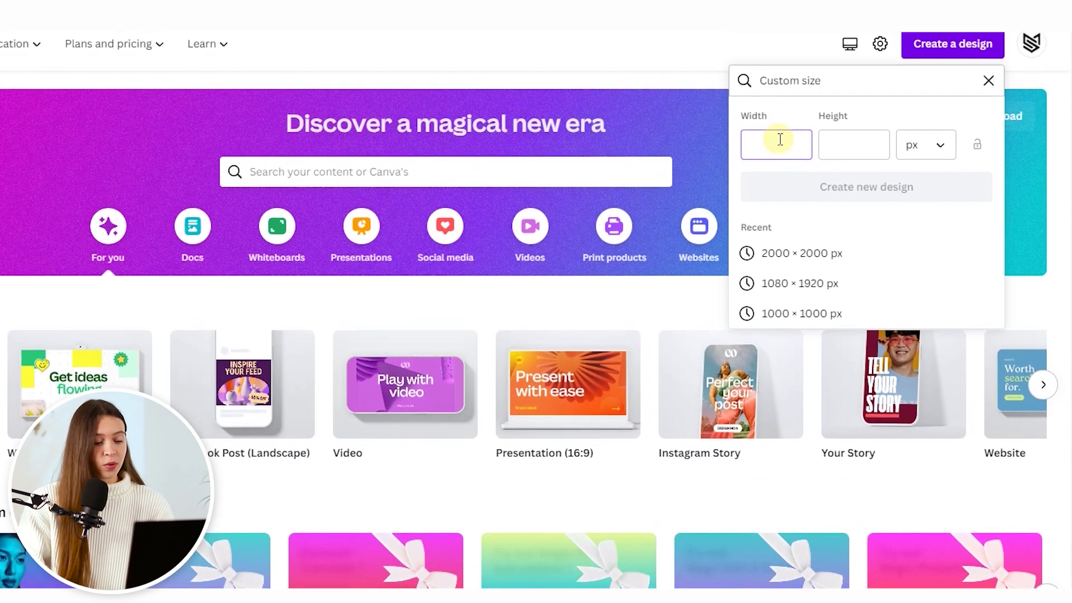
pyautogui.write('2000')
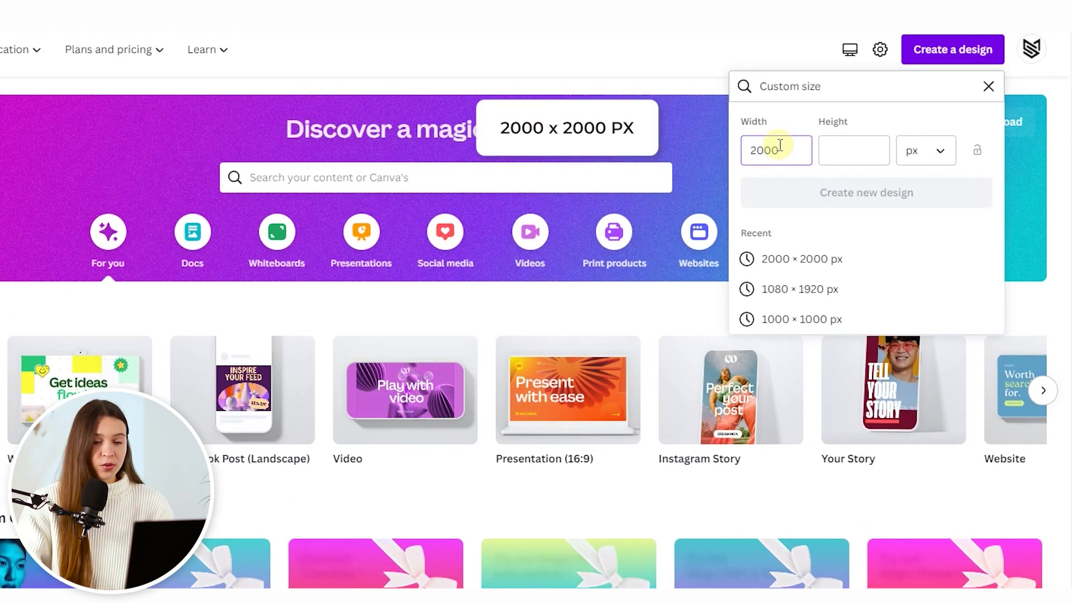
pyautogui.click(842, 149)
pyautogui.write('2000')
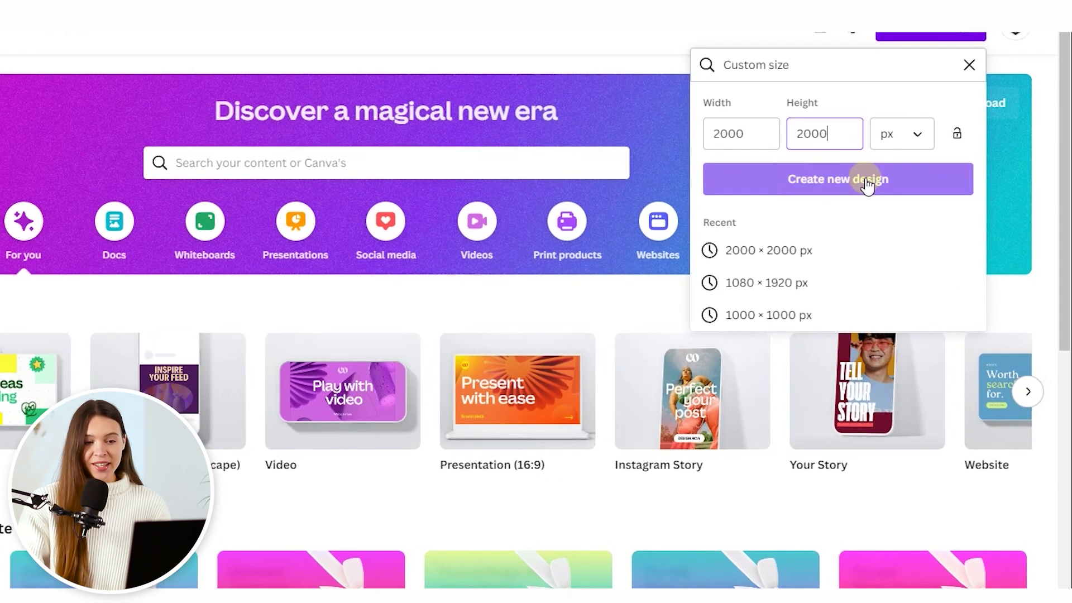
pyautogui.click(853, 195)
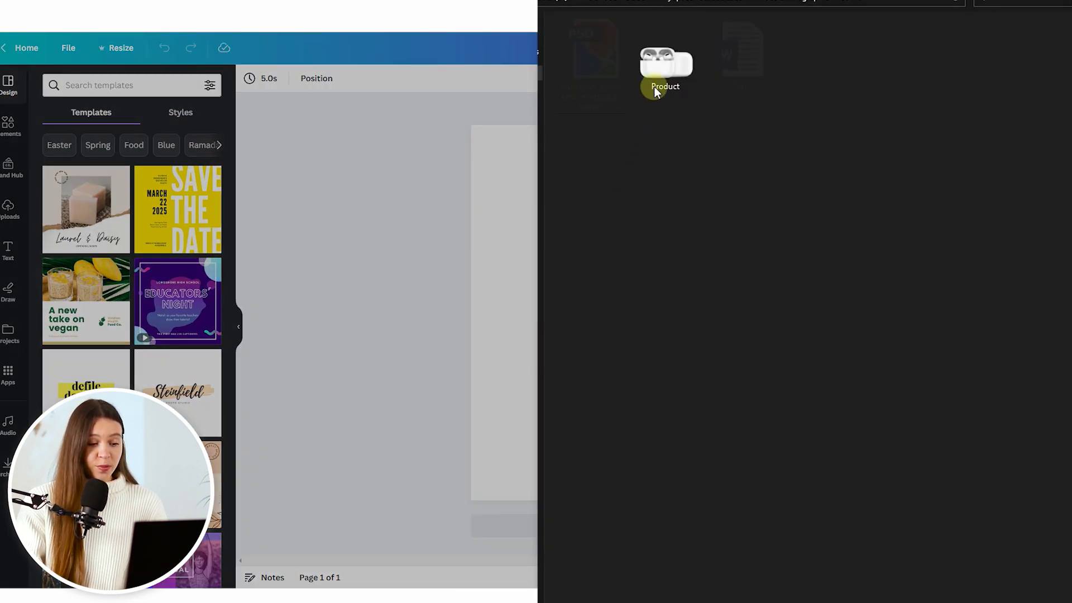
# - Upload the AirPods product photo onto the canvas and move it near the top
pyautogui.moveTo(655, 86); pyautogui.dragTo(510, 257)
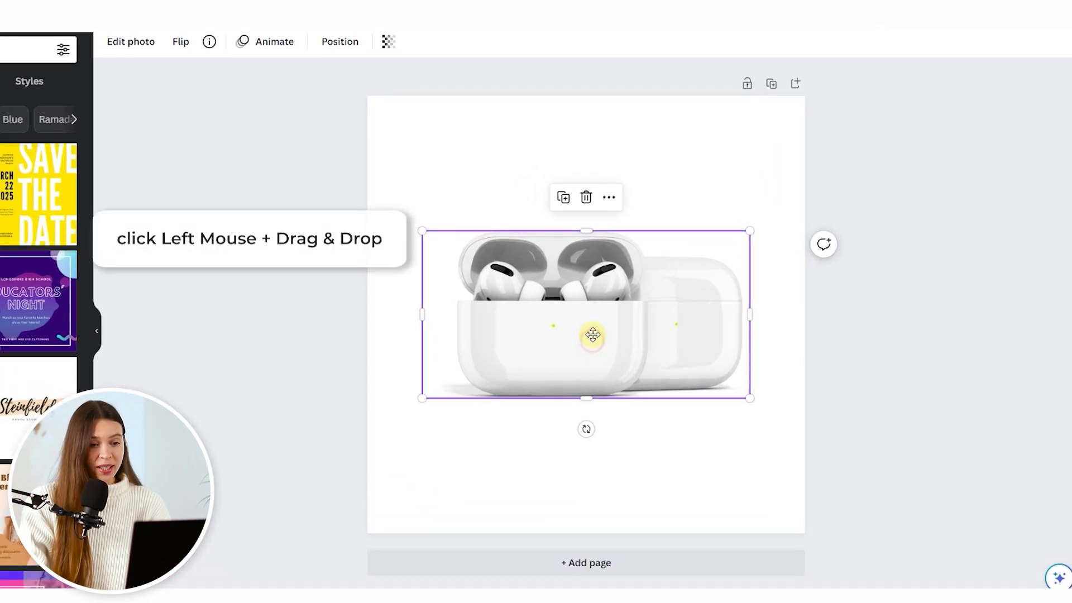
pyautogui.moveTo(658, 330); pyautogui.dragTo(665, 262)
pyautogui.moveTo(593, 256); pyautogui.dragTo(596, 242)
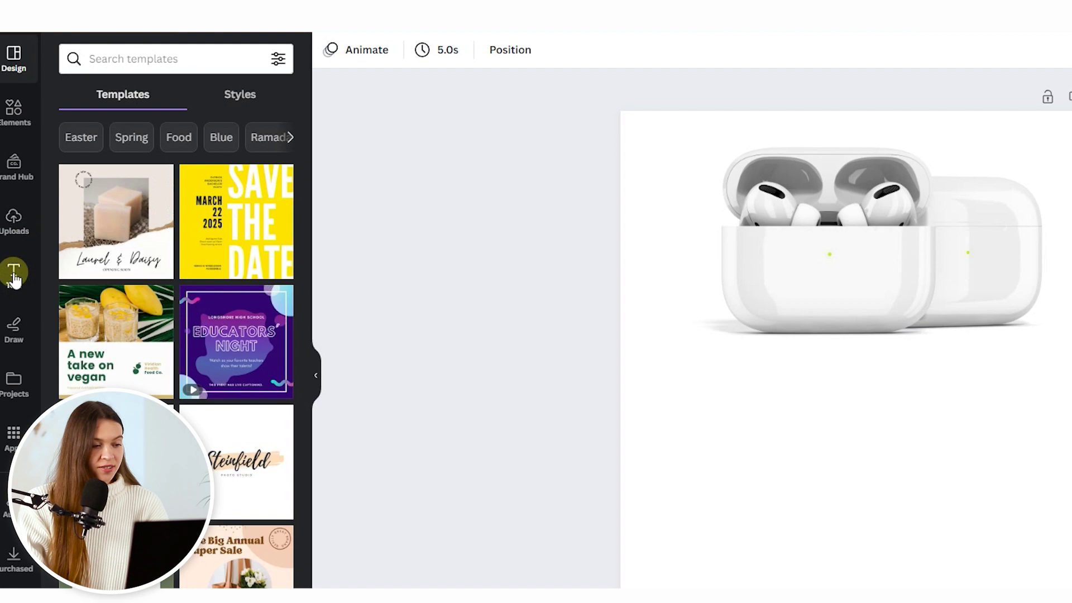
# - Add a heading and subheading below the AirPods, left-align them, and shrink the pair
pyautogui.click(14, 273)
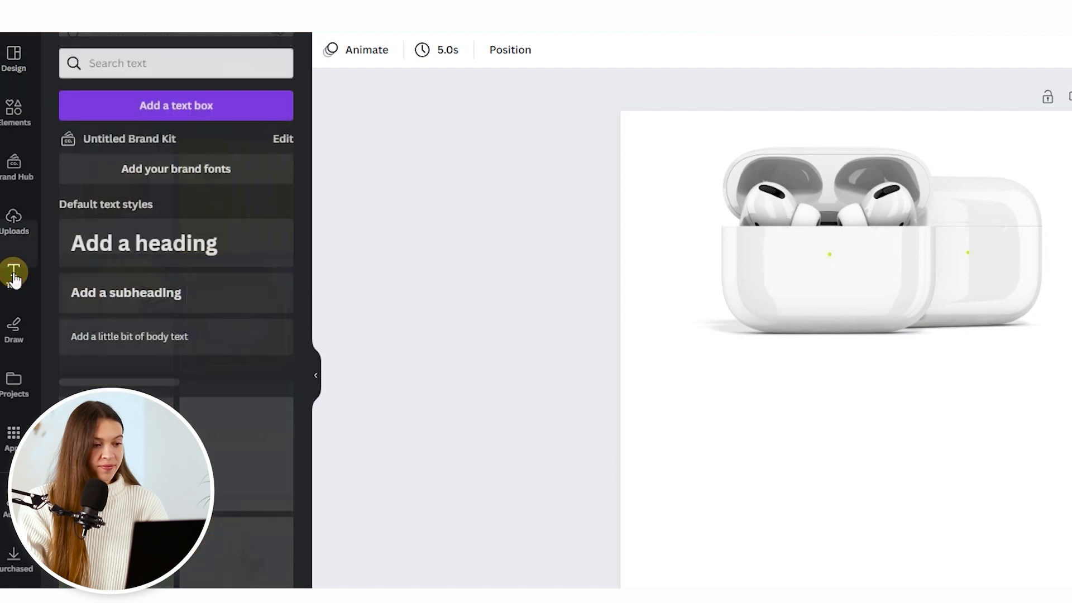
pyautogui.click(105, 244)
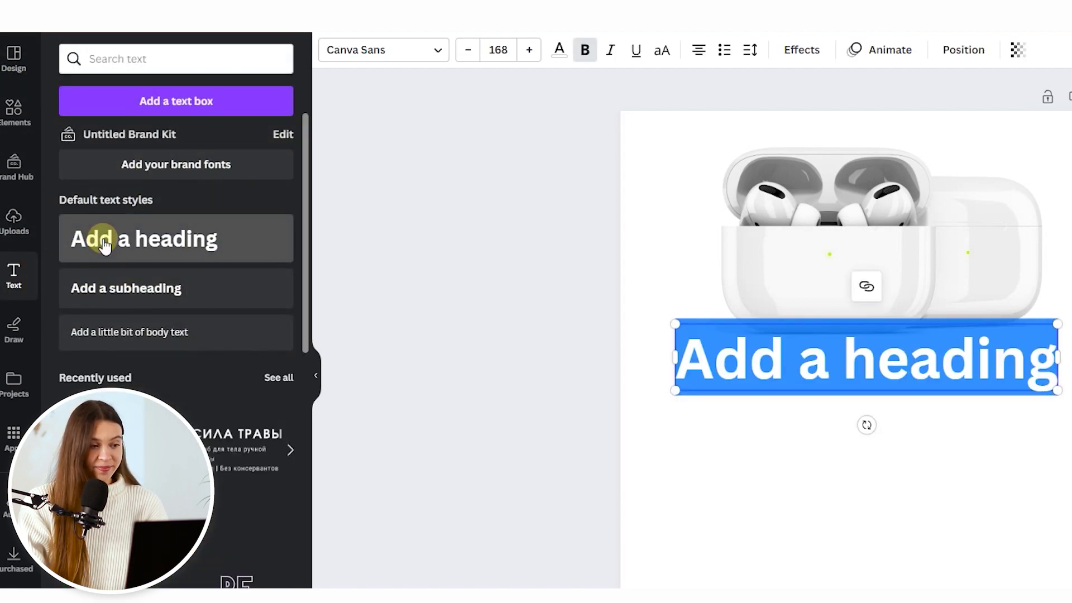
pyautogui.click(108, 284)
pyautogui.click(873, 488)
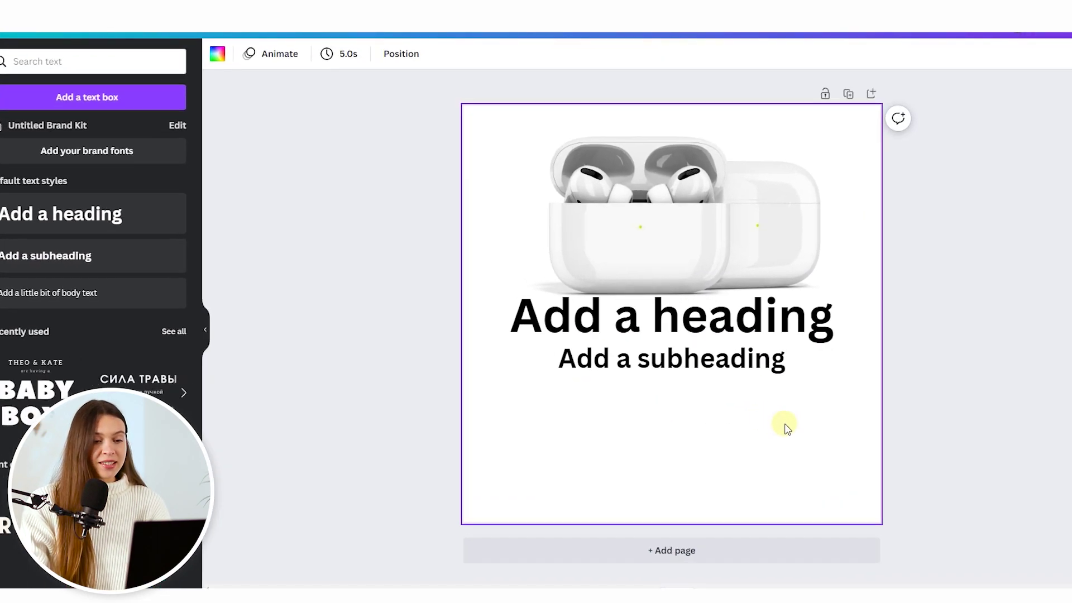
pyautogui.moveTo(767, 409); pyautogui.dragTo(578, 324)
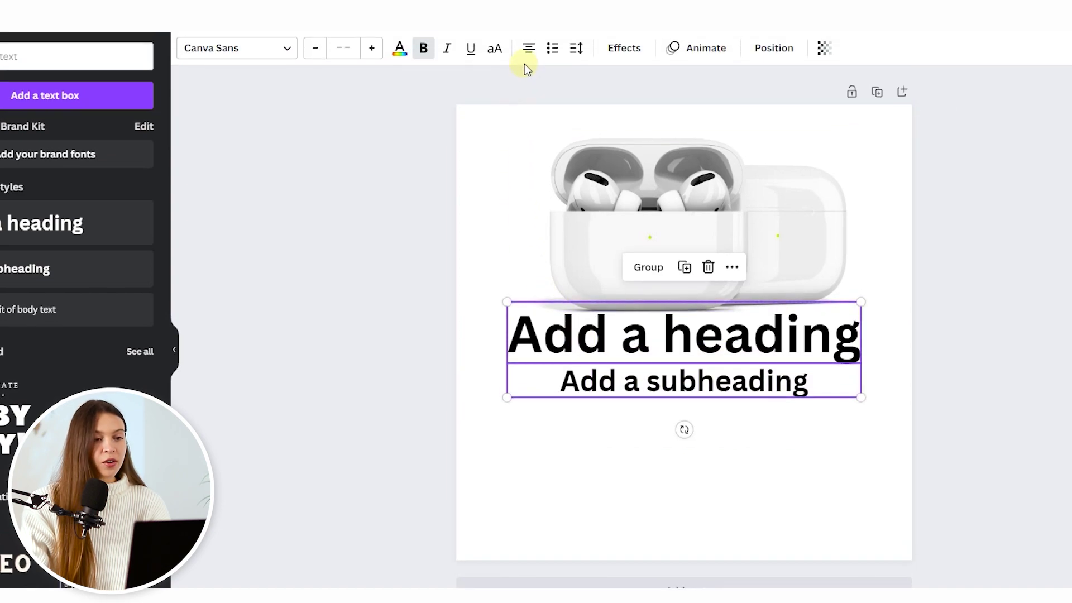
pyautogui.click(527, 50)
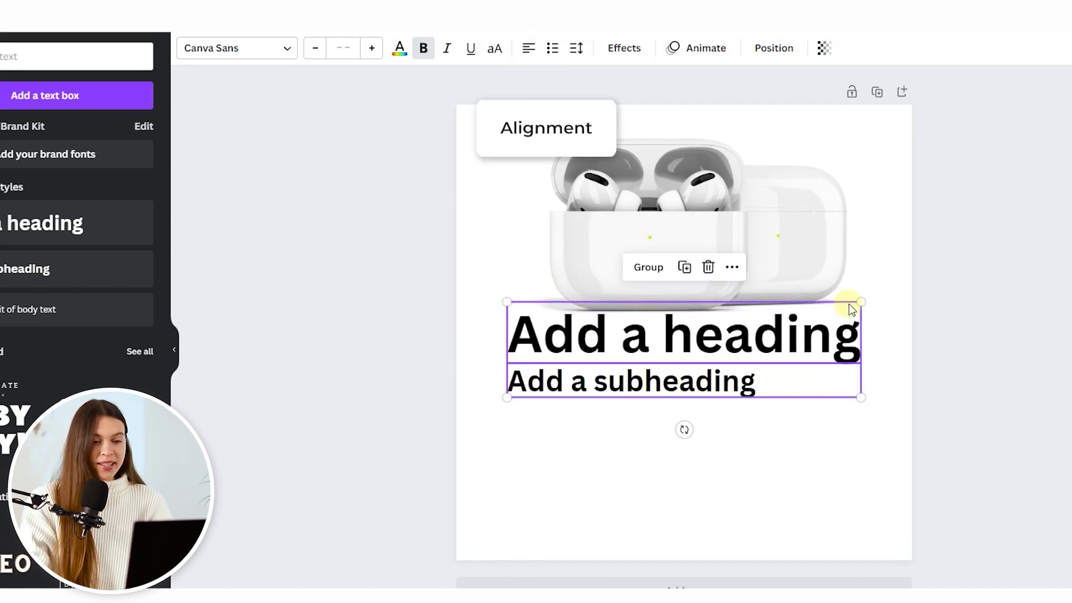
pyautogui.moveTo(860, 302); pyautogui.dragTo(658, 373)
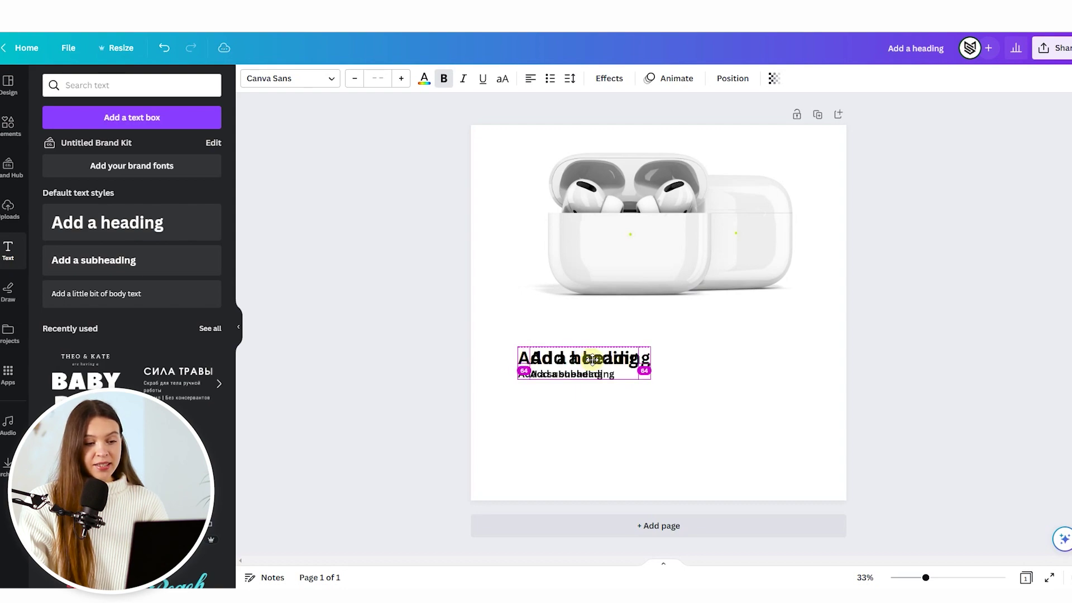
# - Duplicate the heading pair rightward, then copy both down to form a 2×2 grid
pyautogui.moveTo(593, 359); pyautogui.dragTo(748, 359)
pyautogui.click(764, 430)
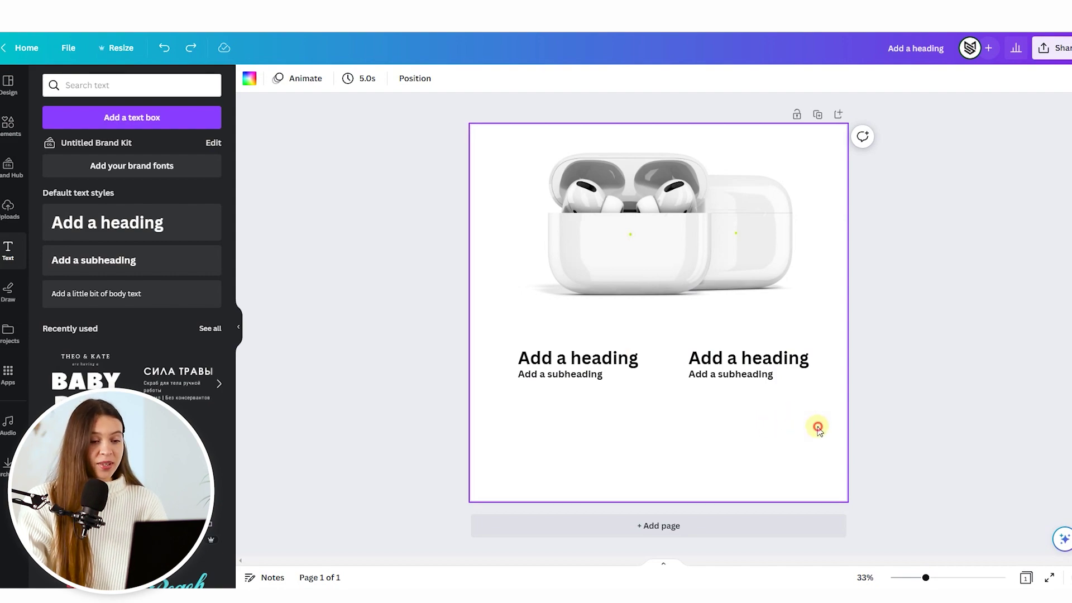
pyautogui.moveTo(817, 427); pyautogui.dragTo(514, 348)
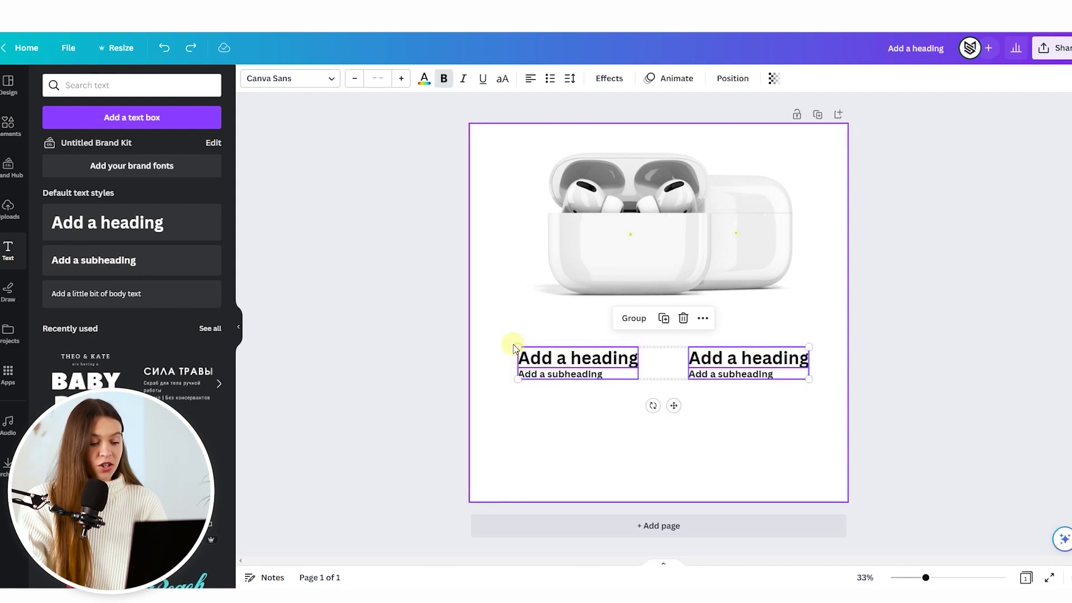
pyautogui.press('alt')
pyautogui.click(514, 347)
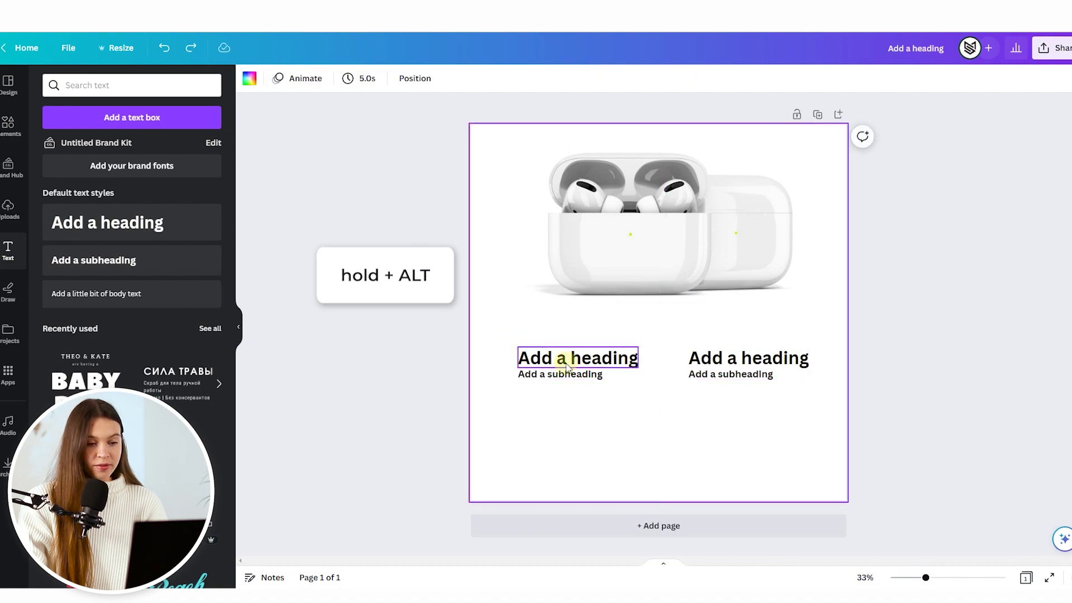
pyautogui.click(760, 361)
pyautogui.moveTo(760, 362); pyautogui.dragTo(758, 426)
pyautogui.press('Escape')
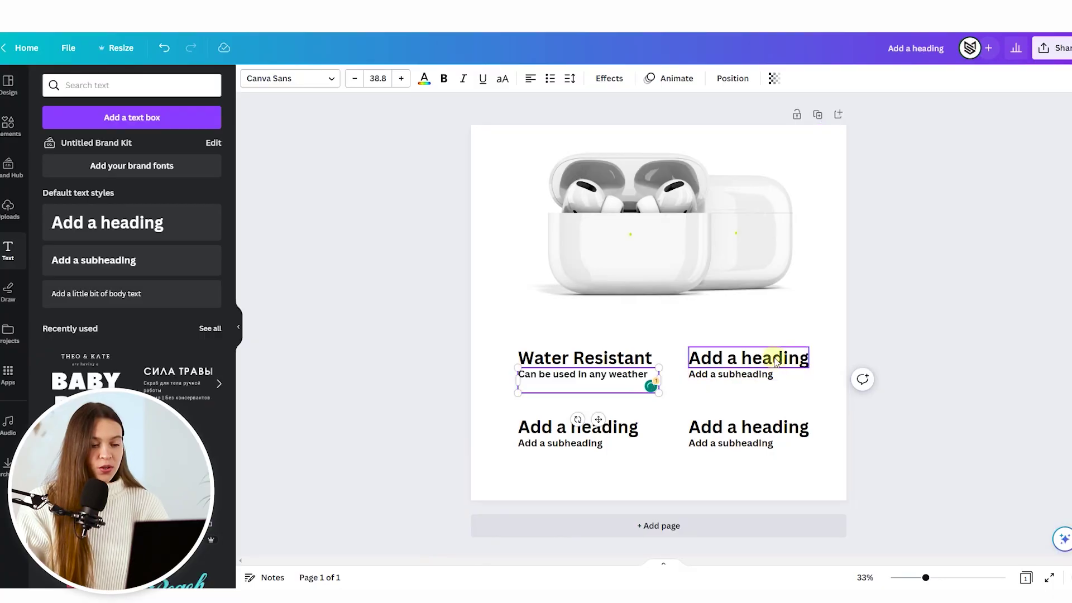
pyautogui.click(776, 362)
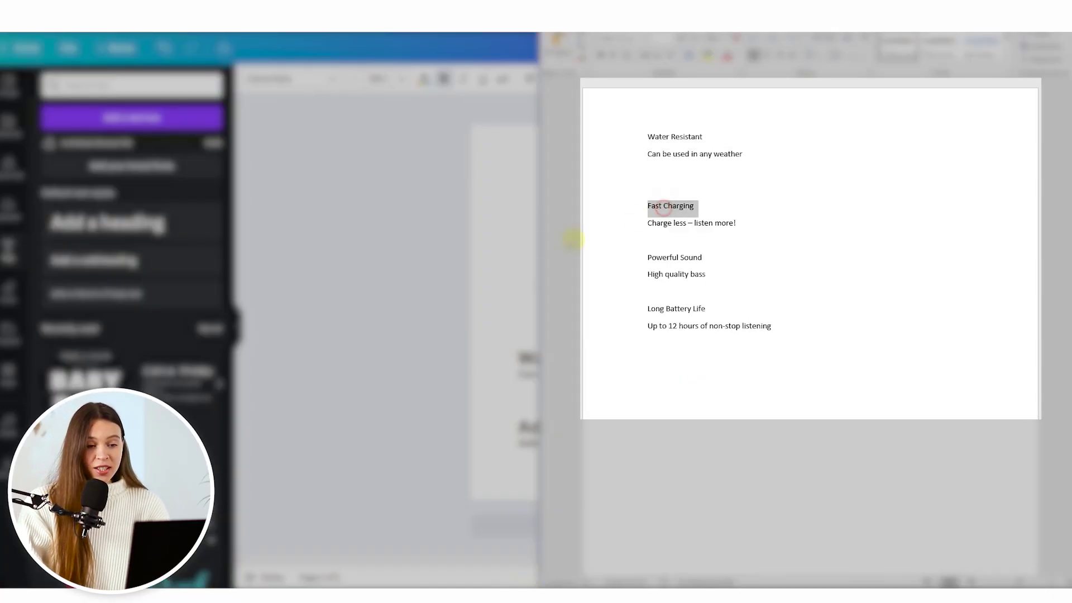
# - Paste 'Fast Charging' as the top-right block's heading
pyautogui.click(439, 276)
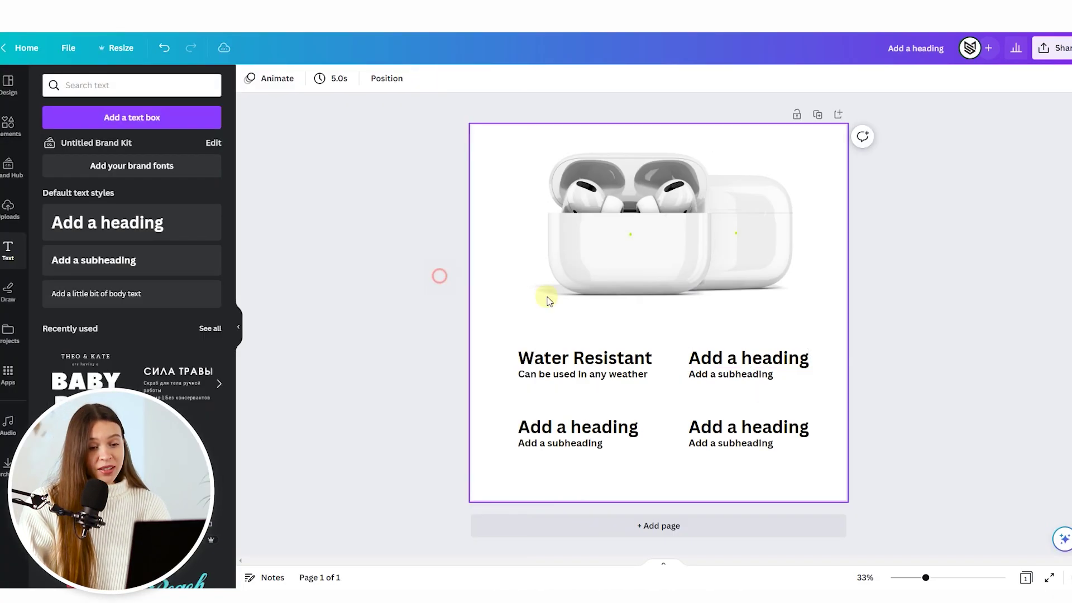
pyautogui.doubleClick(706, 358)
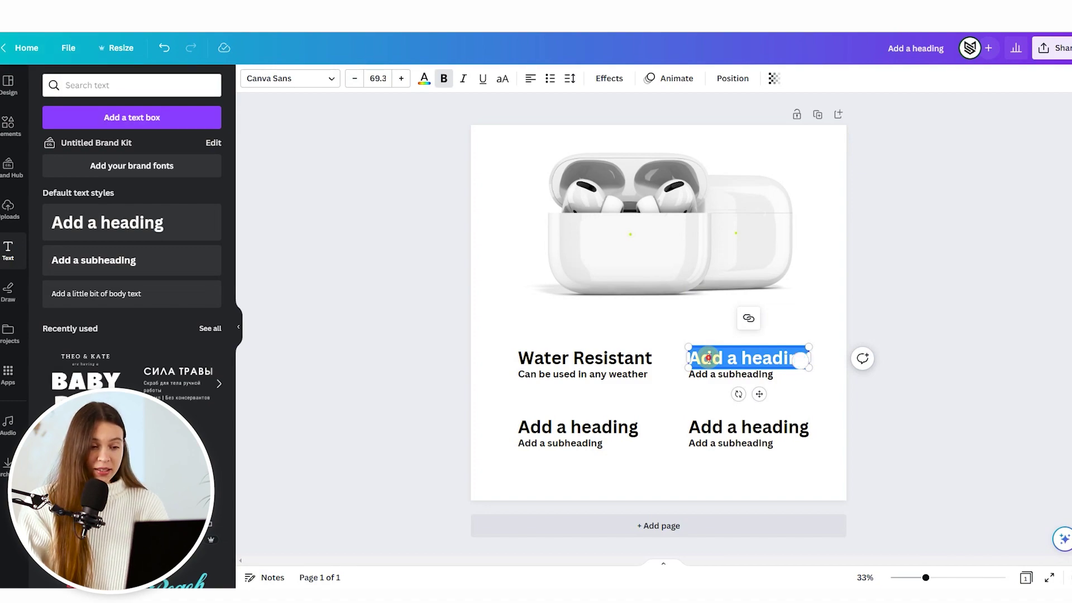
pyautogui.write('Fast Charging')
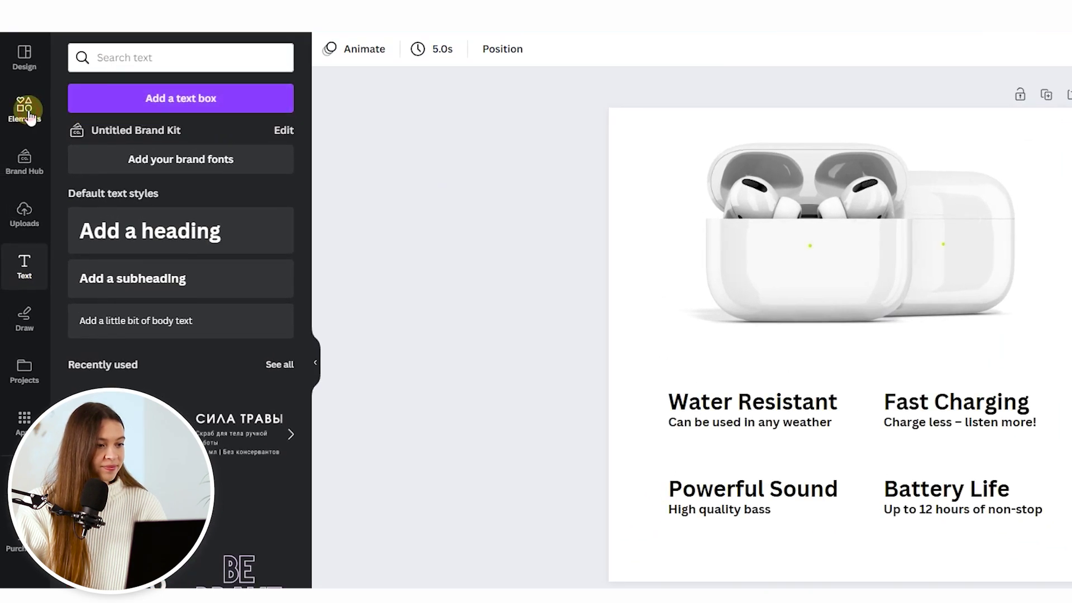
# - Search Elements graphics for 'Water Resistant icon'
pyautogui.click(28, 114)
pyautogui.click(129, 59)
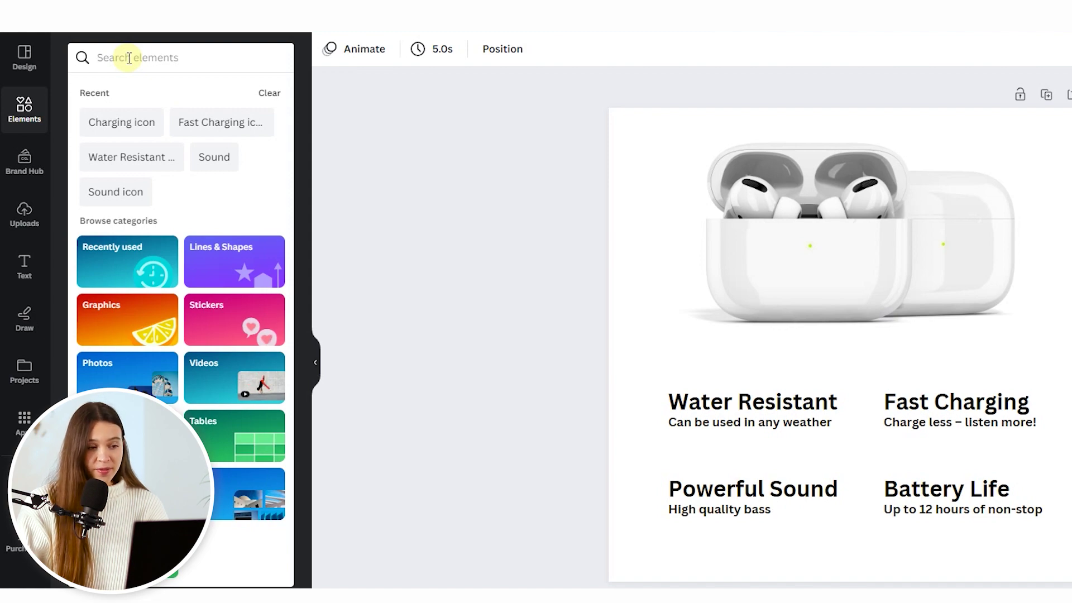
pyautogui.click(758, 404)
pyautogui.doubleClick(756, 400)
pyautogui.hotkey('ctrl', 'c')
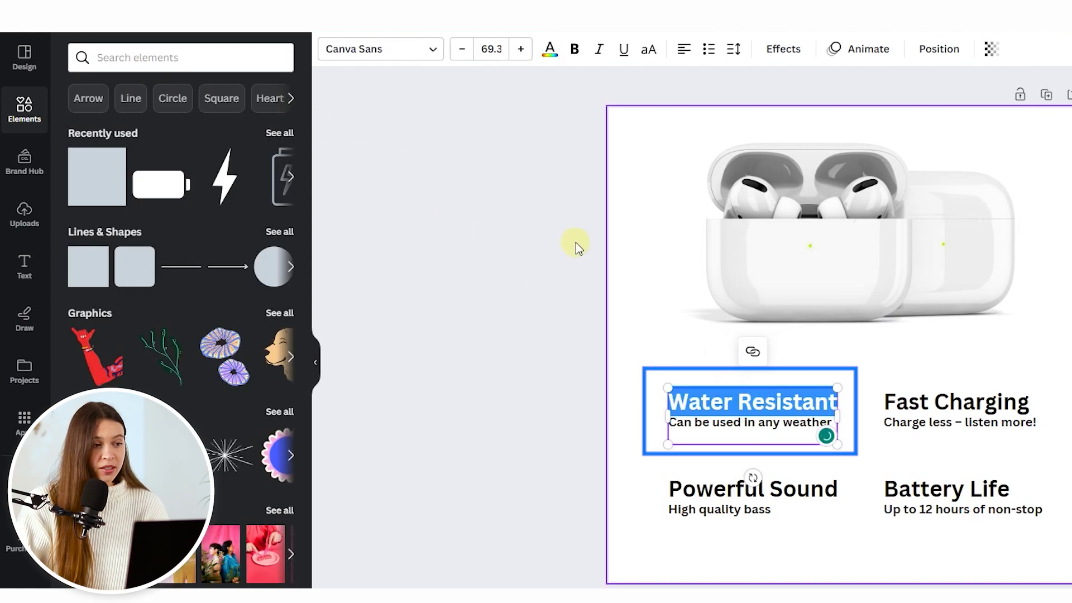
pyautogui.click(139, 59)
pyautogui.hotkey('ctrl', 'v')
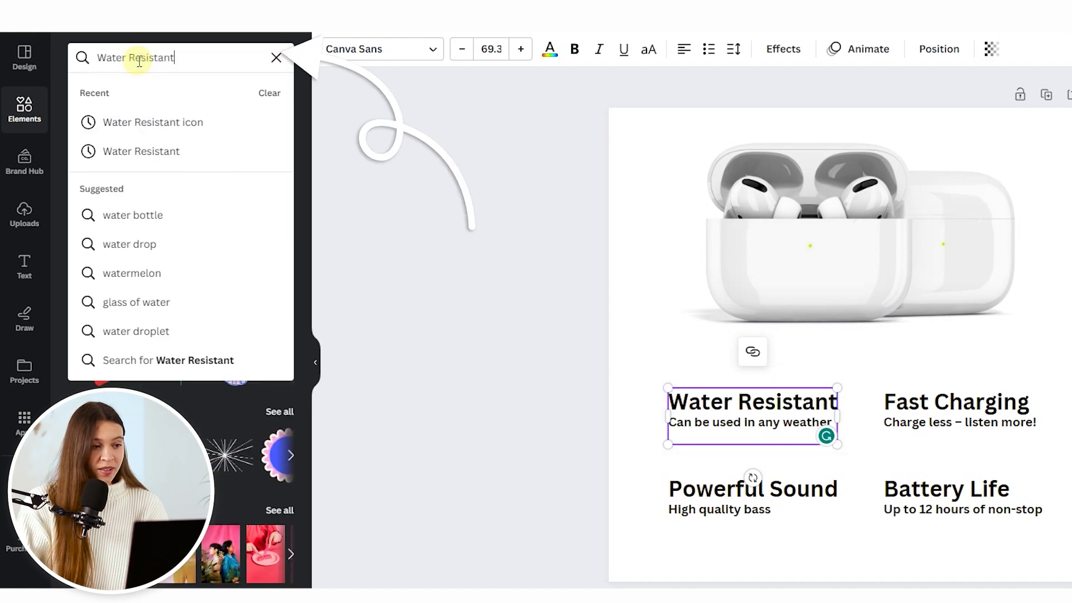
pyautogui.write('icon')
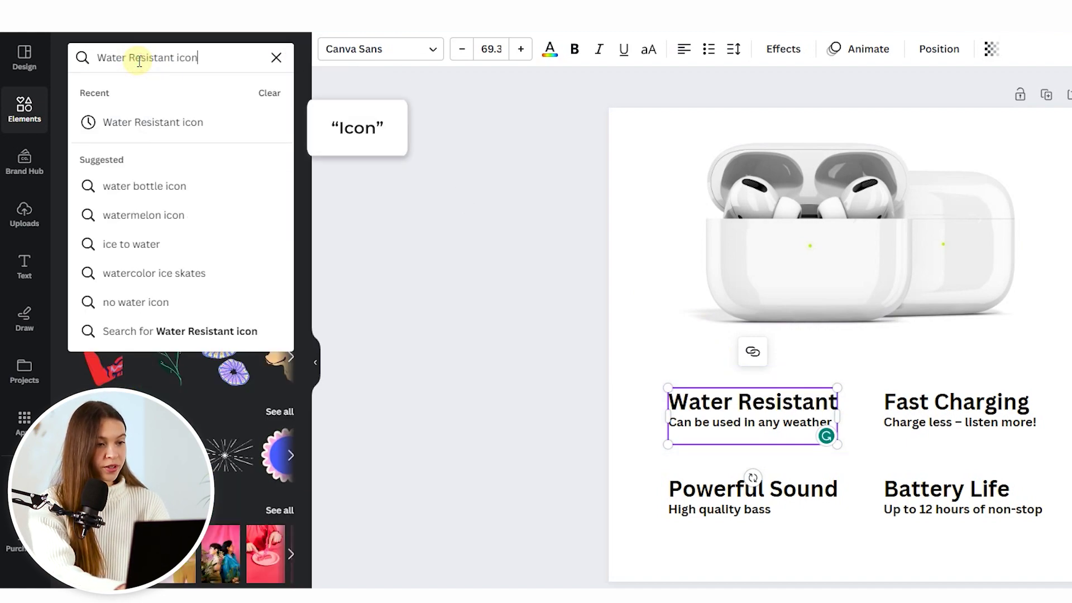
pyautogui.press('Return')
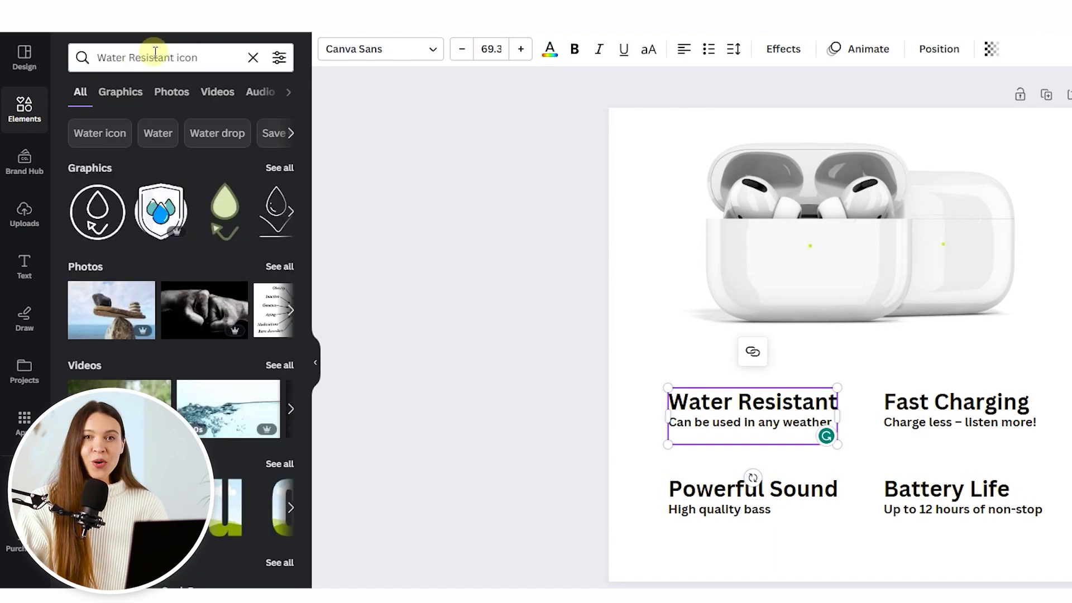
pyautogui.click(120, 93)
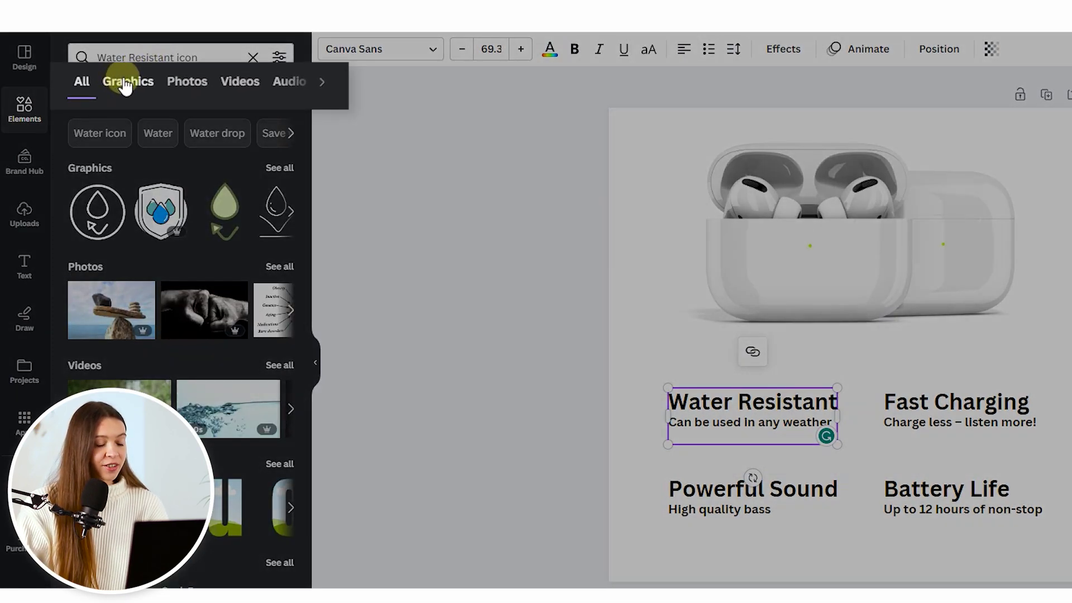
pyautogui.scroll(-1, 305, 120)
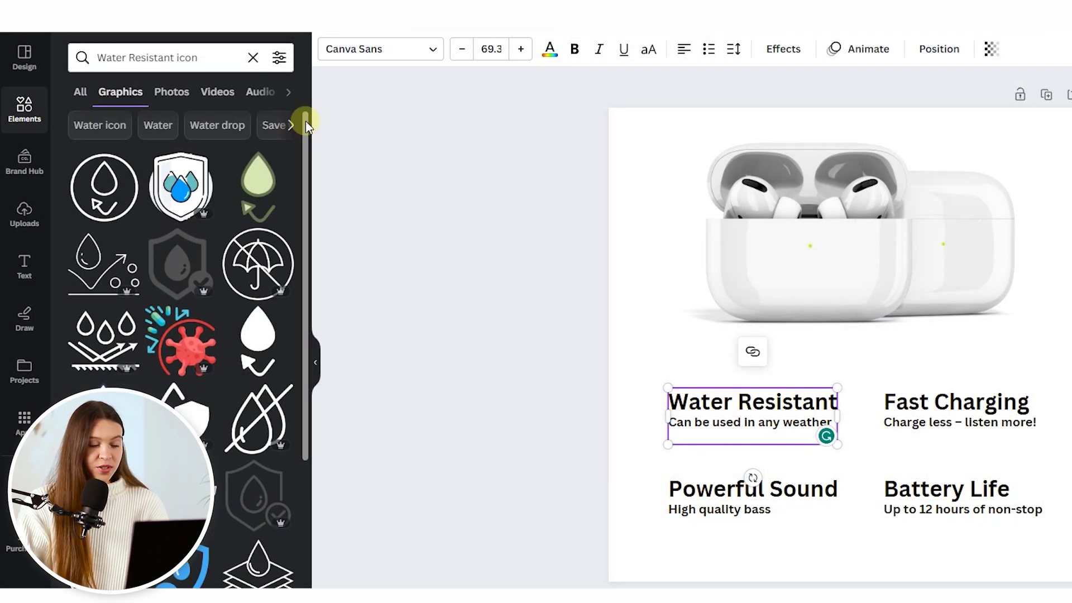
pyautogui.moveTo(306, 126); pyautogui.dragTo(306, 215)
# - Add the water-drop graphic, shrink it, and place it left of the Water Resistant heading
pyautogui.click(365, 343)
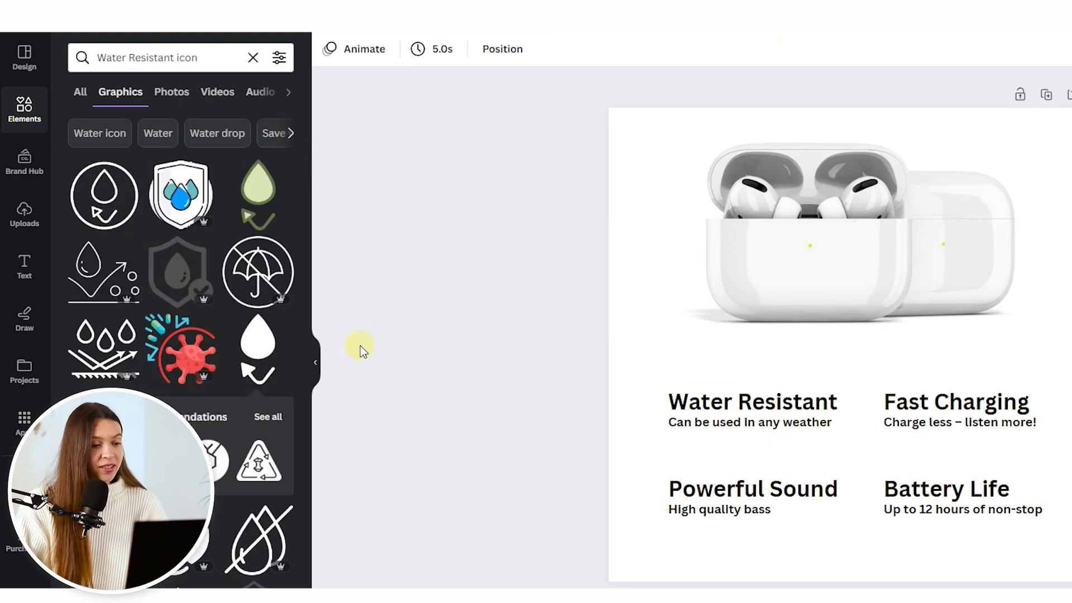
pyautogui.click(254, 341)
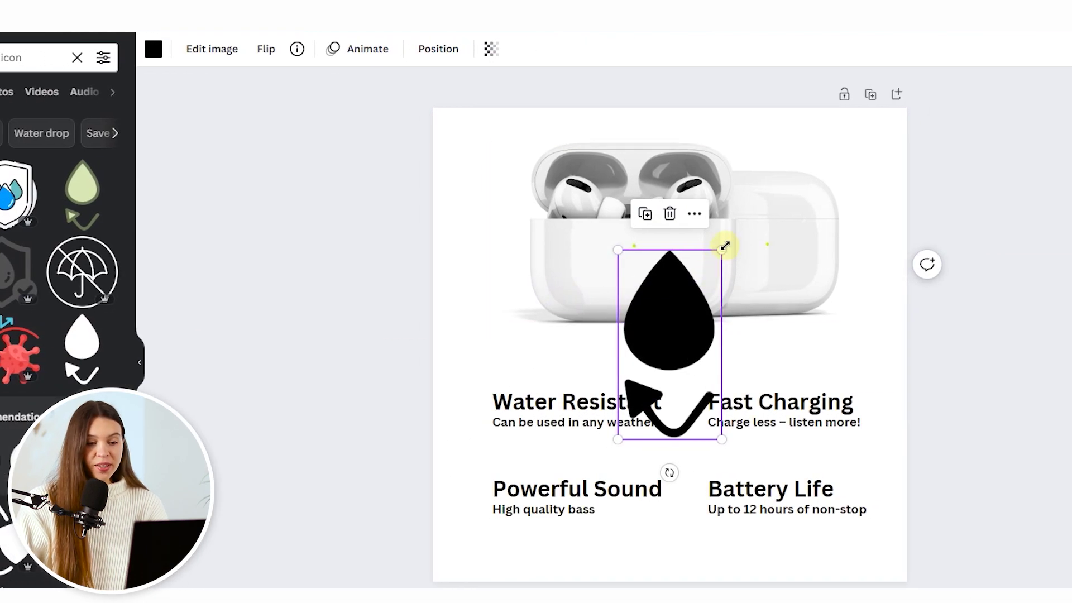
pyautogui.moveTo(898, 250); pyautogui.dragTo(888, 266)
pyautogui.moveTo(711, 266); pyautogui.dragTo(471, 400)
pyautogui.click(344, 416)
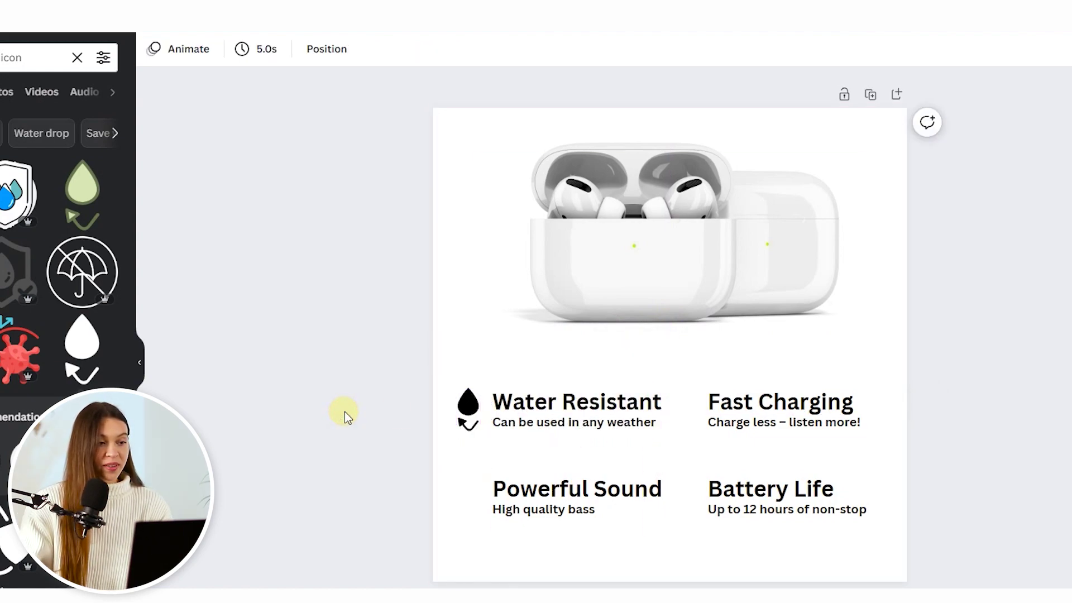
# - Search 'Powerful Sound' and place a small sound-wave icon beside that heading
pyautogui.click(570, 493)
pyautogui.doubleClick(572, 492)
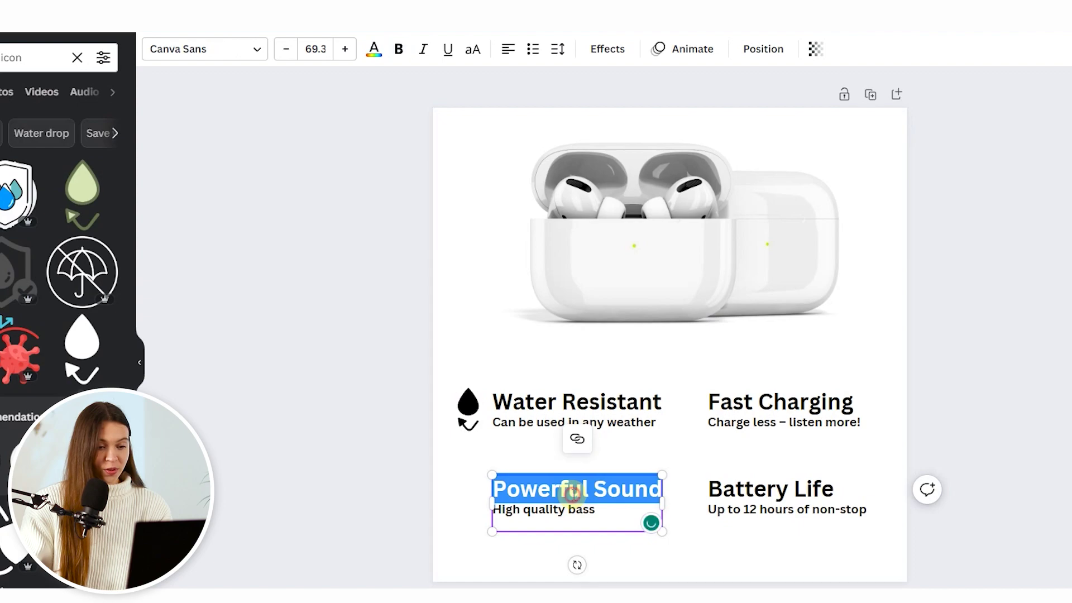
pyautogui.hotkey('ctrl', 'c')
pyautogui.moveTo(124, 85); pyautogui.dragTo(65, 84)
pyautogui.hotkey('ctrl', 'v')
pyautogui.press('Return')
pyautogui.click(71, 194)
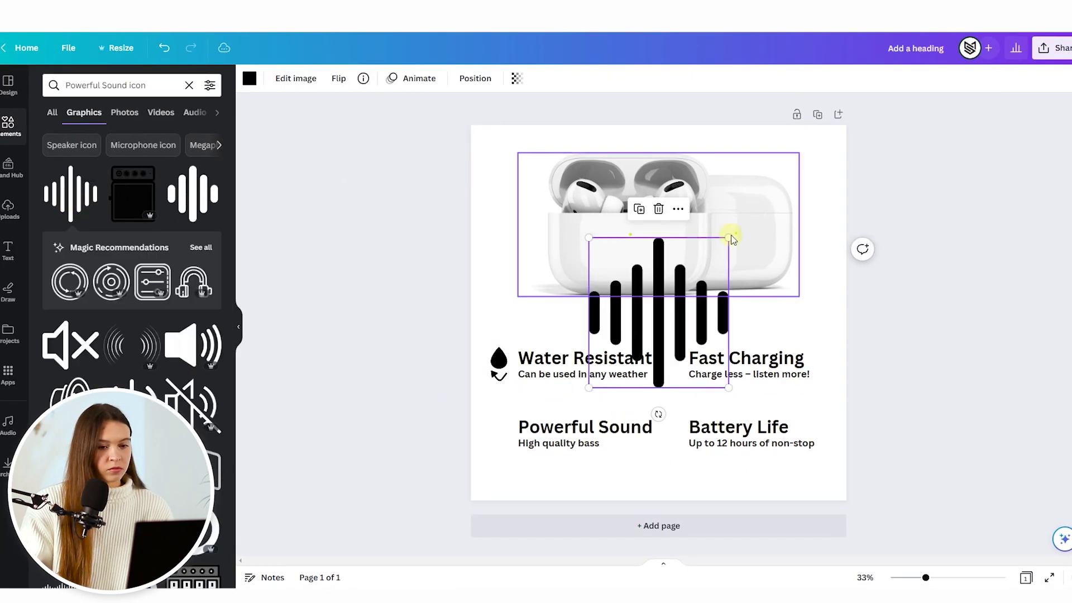
pyautogui.moveTo(731, 239); pyautogui.dragTo(510, 426)
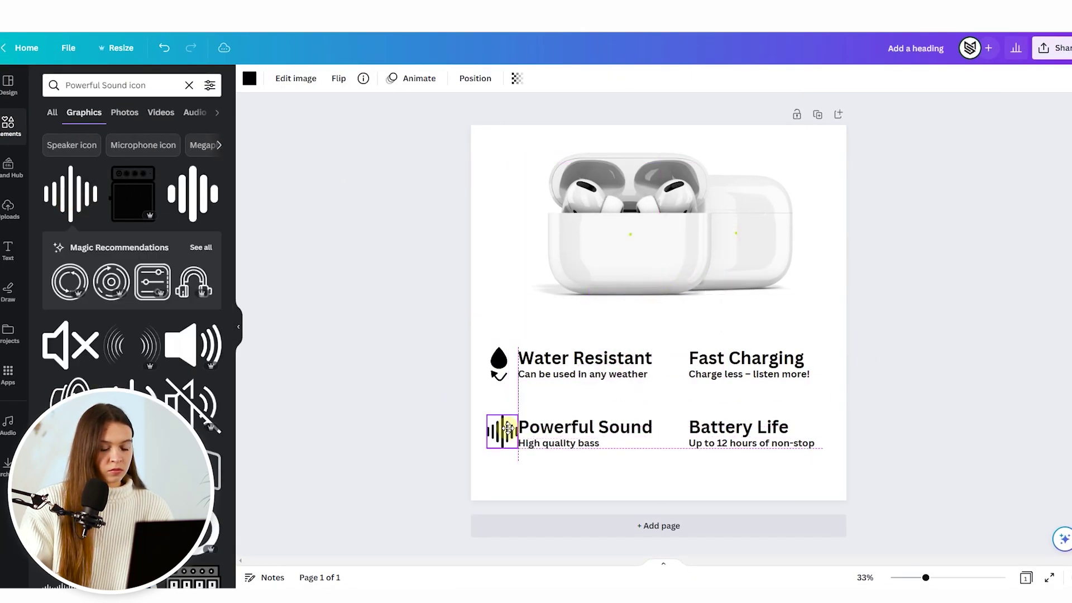
# - Search 'Fast Charging' and place a lightning-bolt icon beside that heading
pyautogui.click(594, 418)
pyautogui.hotkey('ctrl', 'v')
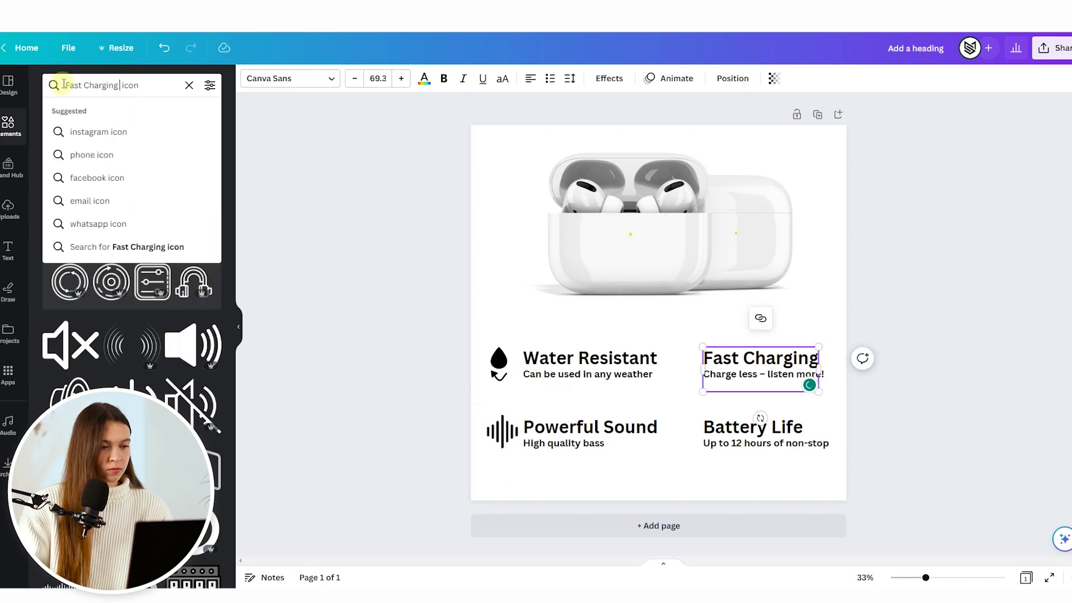
pyautogui.press('Return')
pyautogui.scroll(-3, 185, 276)
pyautogui.scroll(-3, 185, 276)
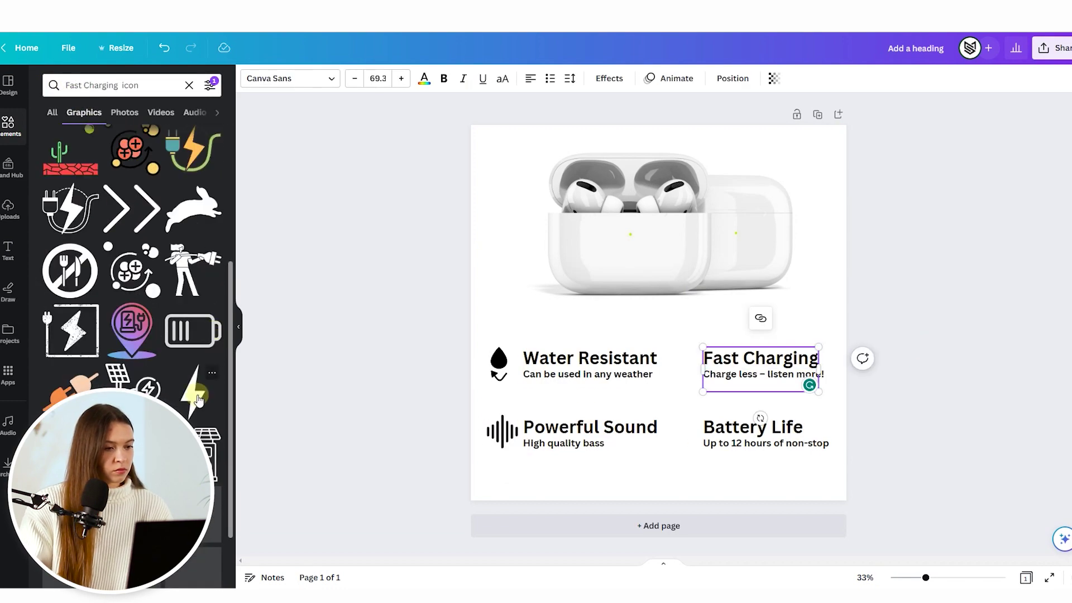
pyautogui.click(192, 390)
pyautogui.moveTo(691, 239); pyautogui.dragTo(688, 361)
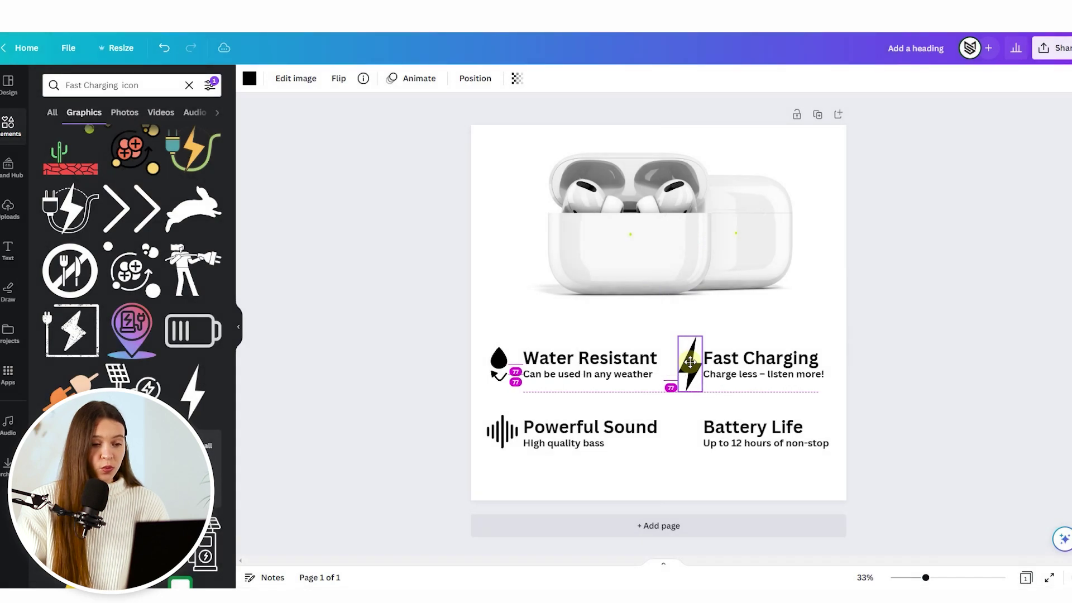
pyautogui.moveTo(690, 362); pyautogui.dragTo(697, 360)
# - Search 'Battery' and place a small battery icon beside the Battery Life heading
pyautogui.click(886, 319)
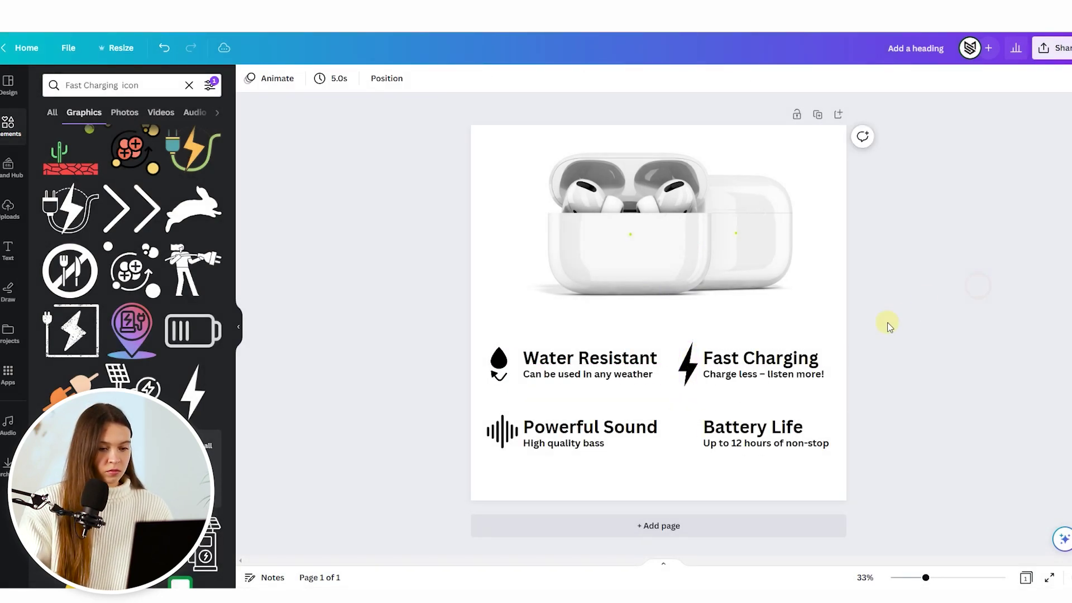
pyautogui.doubleClick(753, 428)
pyautogui.hotkey('ctrl', 'c')
pyautogui.moveTo(65, 84); pyautogui.dragTo(120, 85)
pyautogui.hotkey('ctrl', 'v')
pyautogui.doubleClick(99, 85)
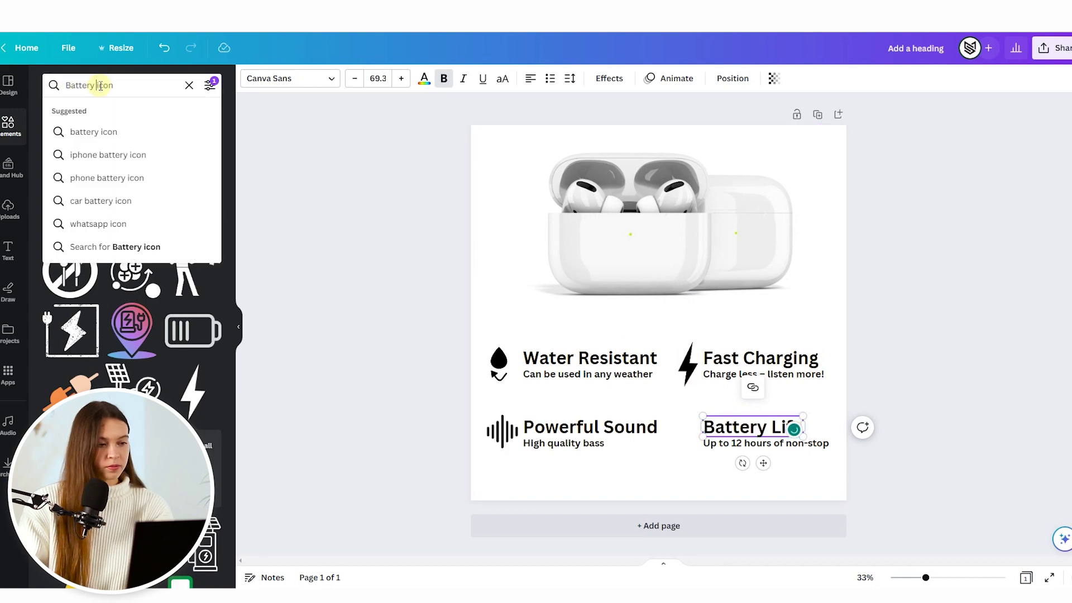
pyautogui.press('BackSpace')
pyautogui.press('Return')
pyautogui.click(192, 194)
pyautogui.moveTo(702, 240); pyautogui.dragTo(687, 432)
pyautogui.click(932, 378)
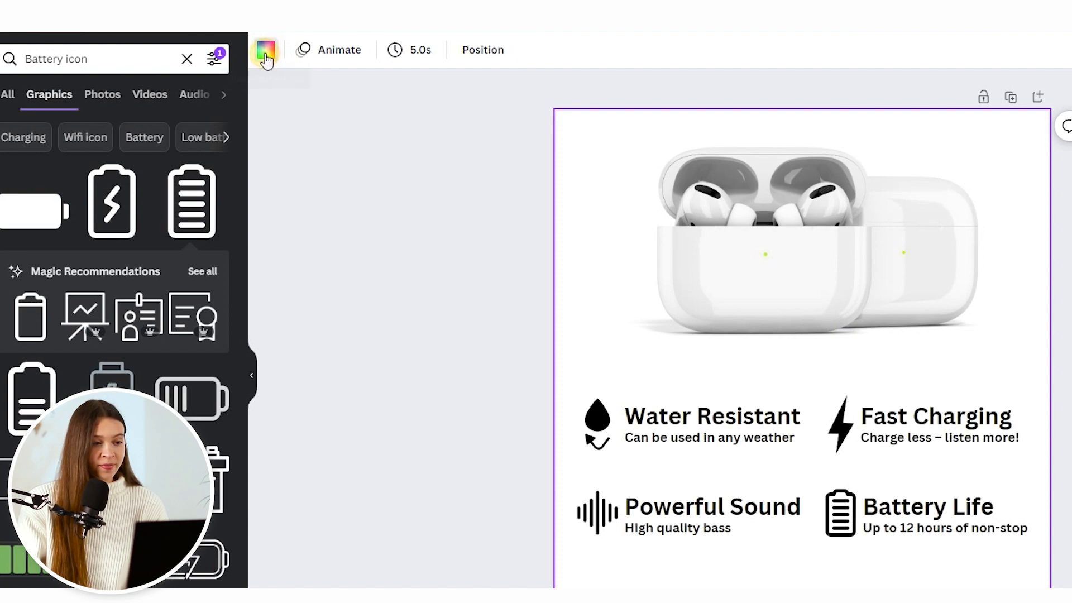
# - Set the page background to a custom light grey colour
pyautogui.click(265, 55)
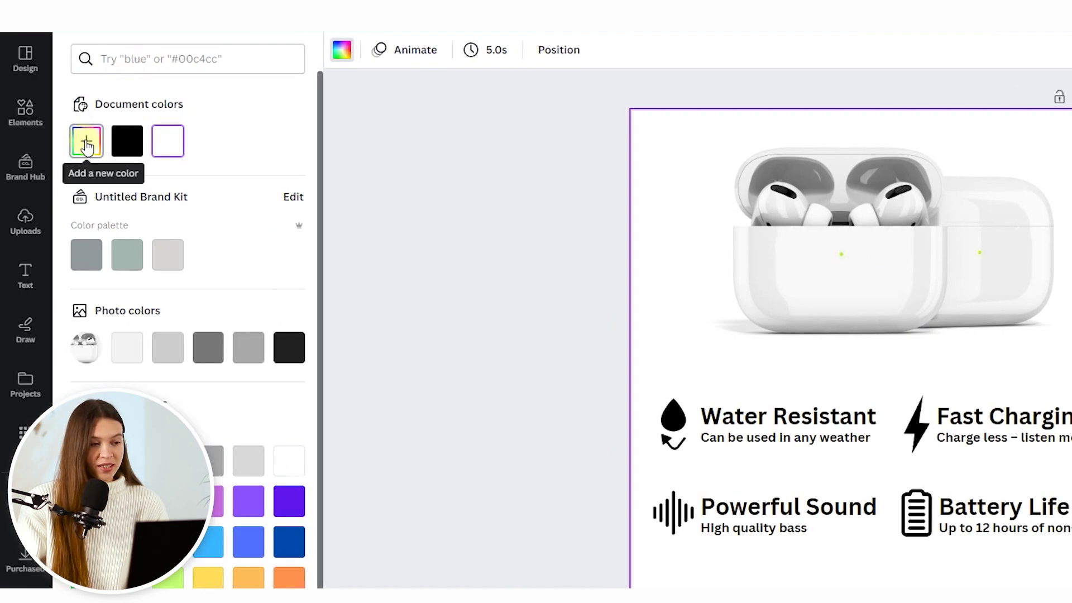
pyautogui.click(86, 144)
pyautogui.moveTo(108, 233)
pyautogui.mouseDown()
pyautogui.moveTo(167, 246)
pyautogui.moveTo(256, 244)
pyautogui.mouseUp()
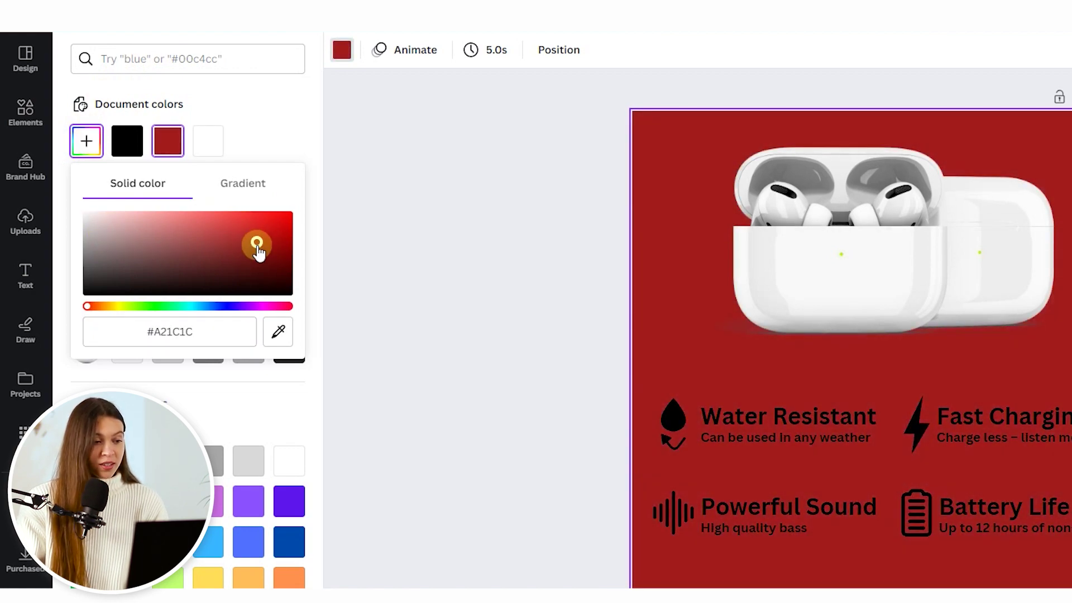
pyautogui.moveTo(268, 307); pyautogui.dragTo(215, 308)
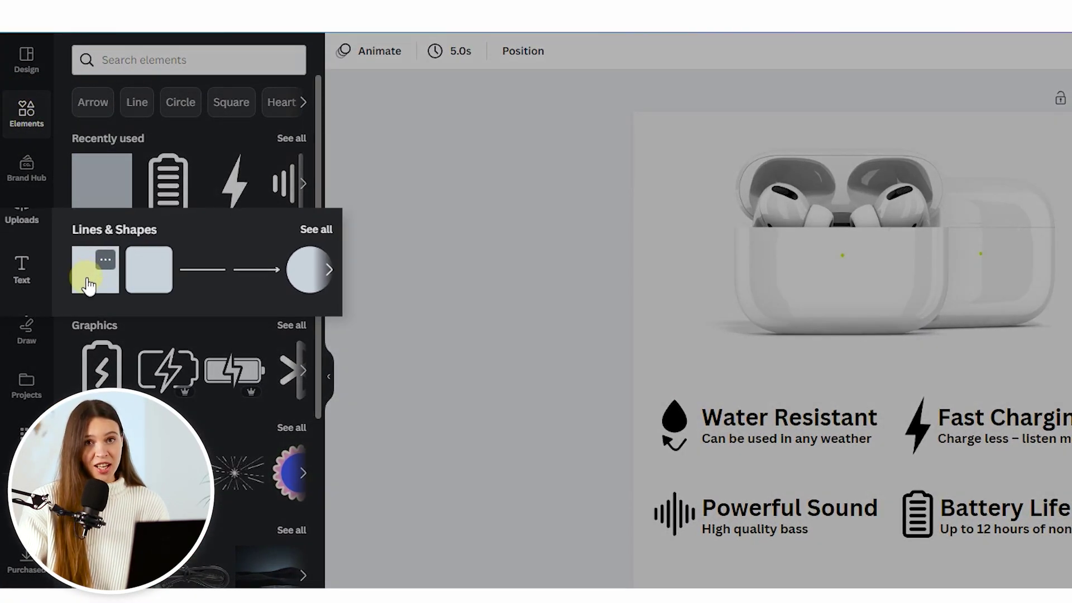
# - Add a square and stretch it into a rectangle across the four feature rows
pyautogui.click(88, 283)
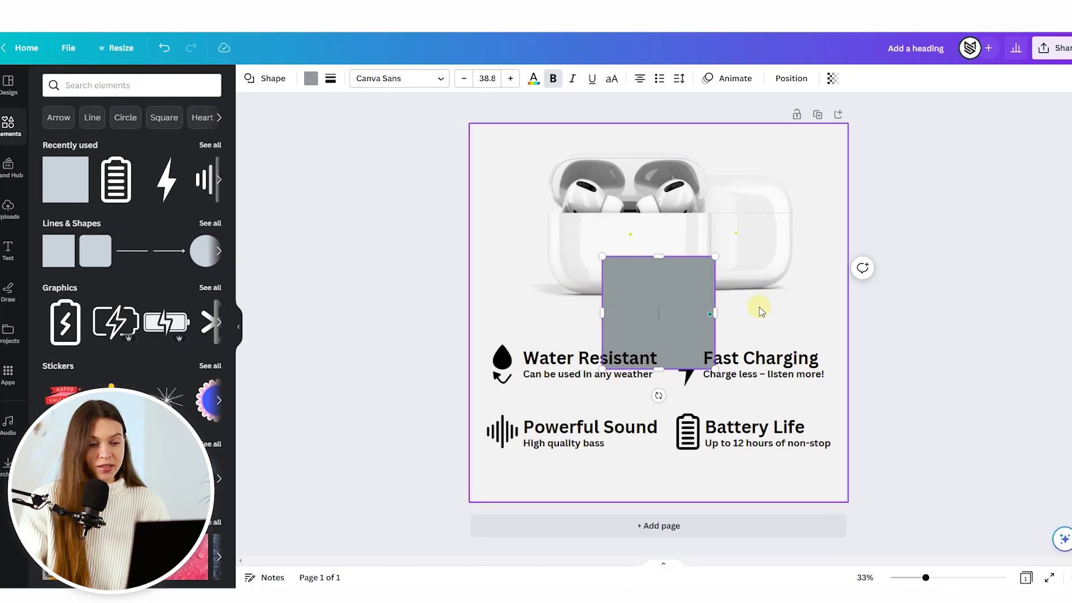
pyautogui.click(1001, 350)
pyautogui.moveTo(675, 303); pyautogui.dragTo(847, 449)
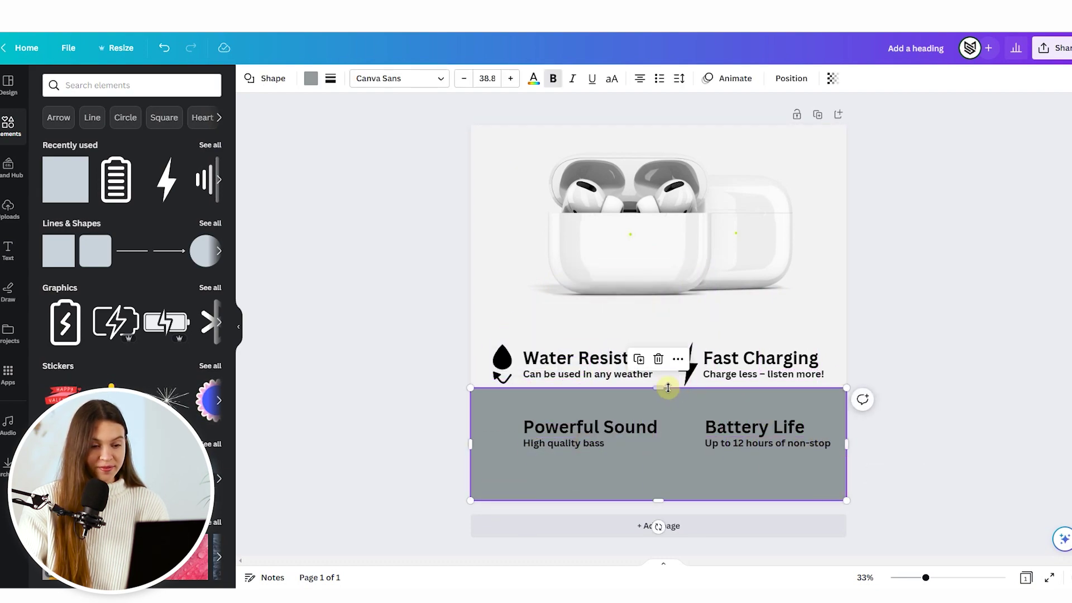
pyautogui.moveTo(659, 389); pyautogui.dragTo(659, 281)
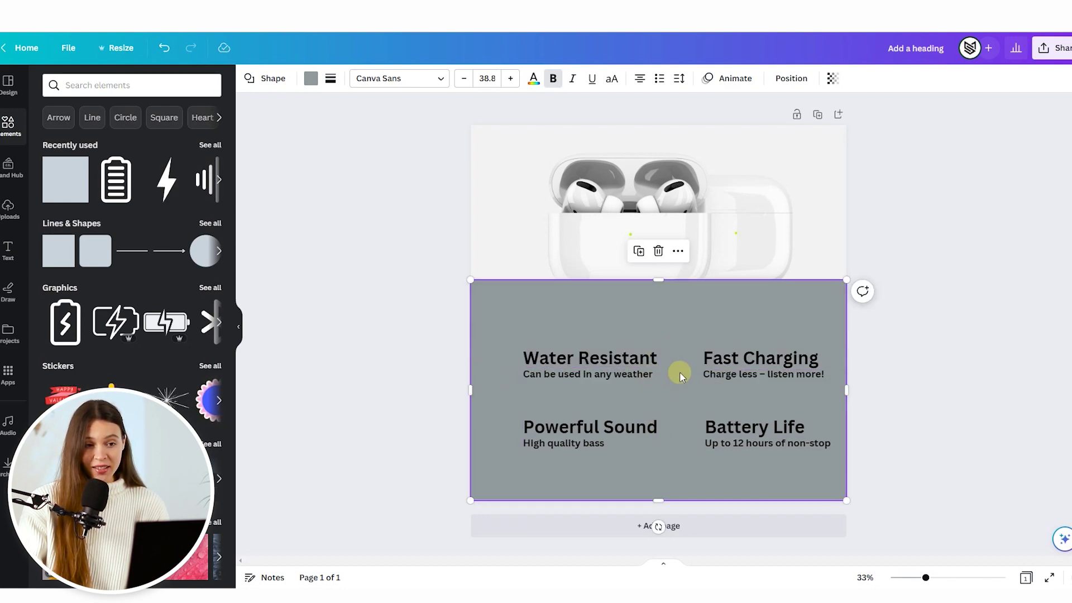
# - Send the rectangle back four layers so the text and icons show on top
pyautogui.click(791, 78)
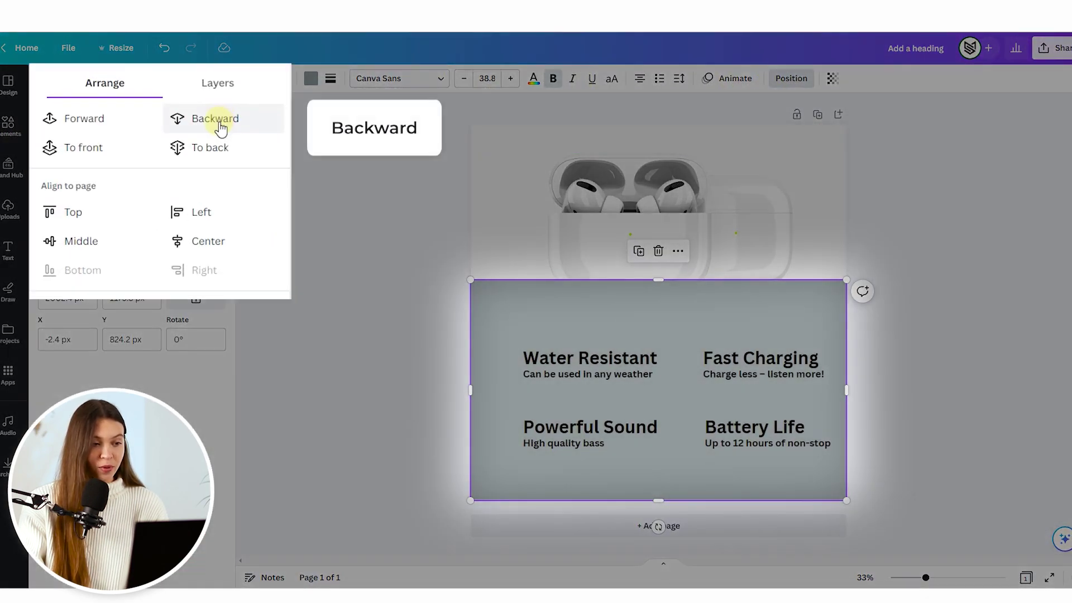
pyautogui.click(221, 126)
pyautogui.click(220, 126)
pyautogui.click(219, 126)
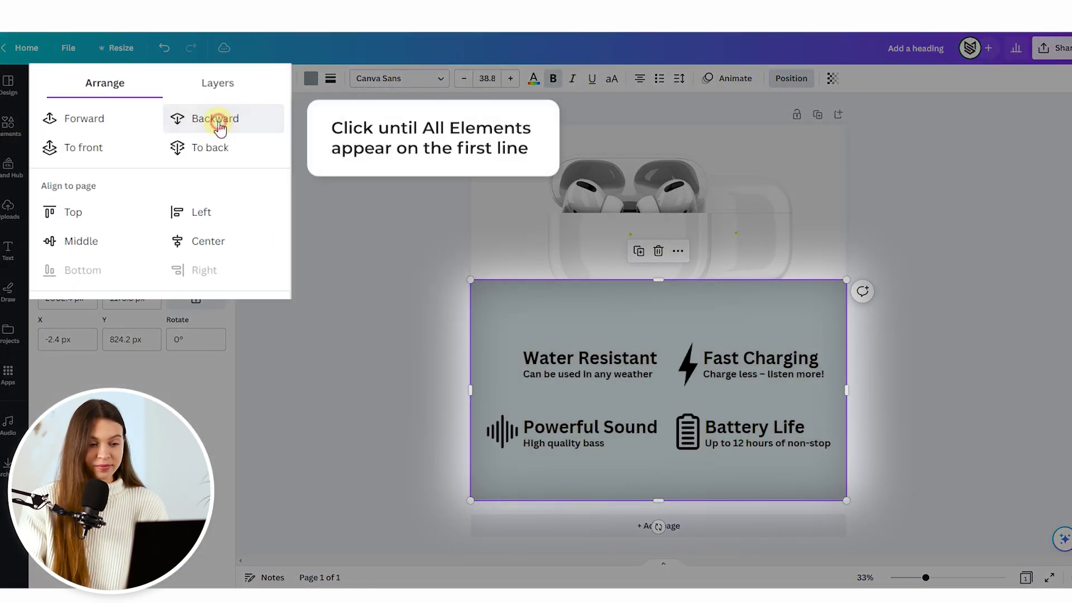
pyautogui.click(218, 126)
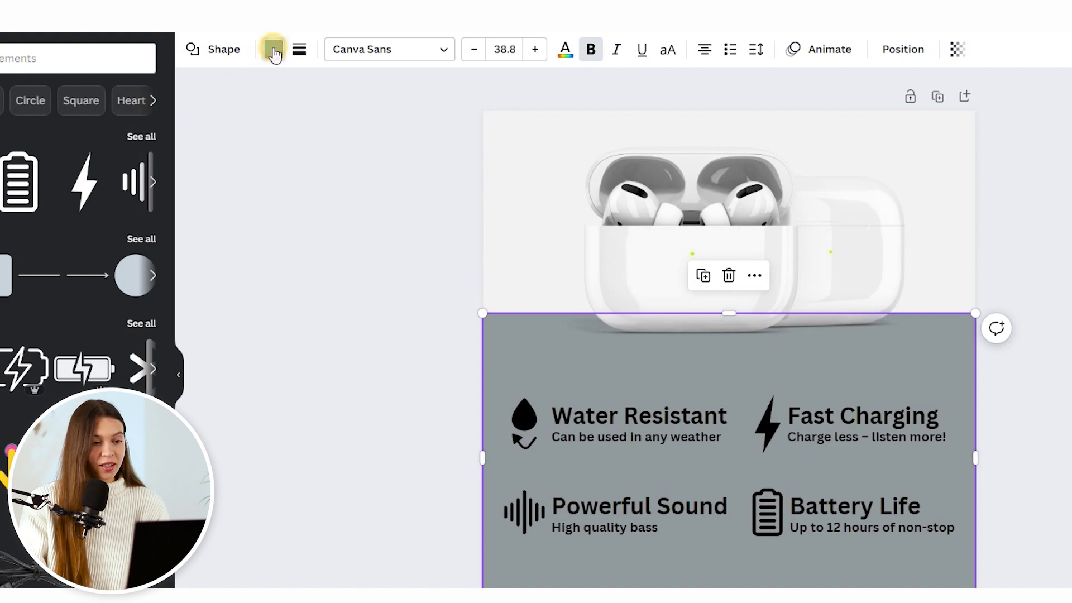
# - Recolour the panel rectangle to a pale grey (#E6F0F1)
pyautogui.click(273, 53)
pyautogui.click(33, 95)
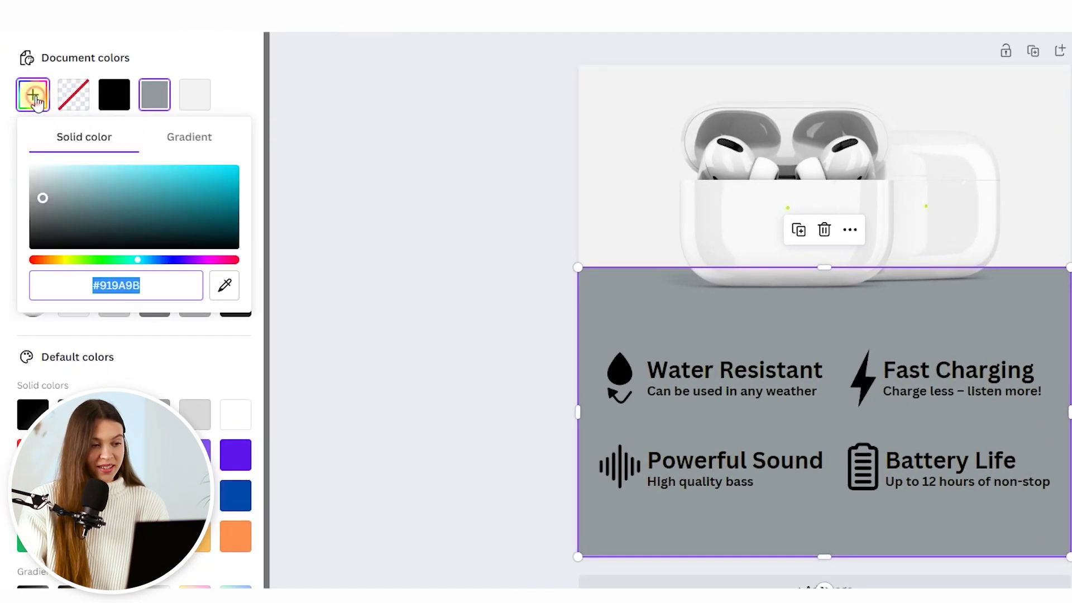
pyautogui.moveTo(41, 183); pyautogui.dragTo(42, 176)
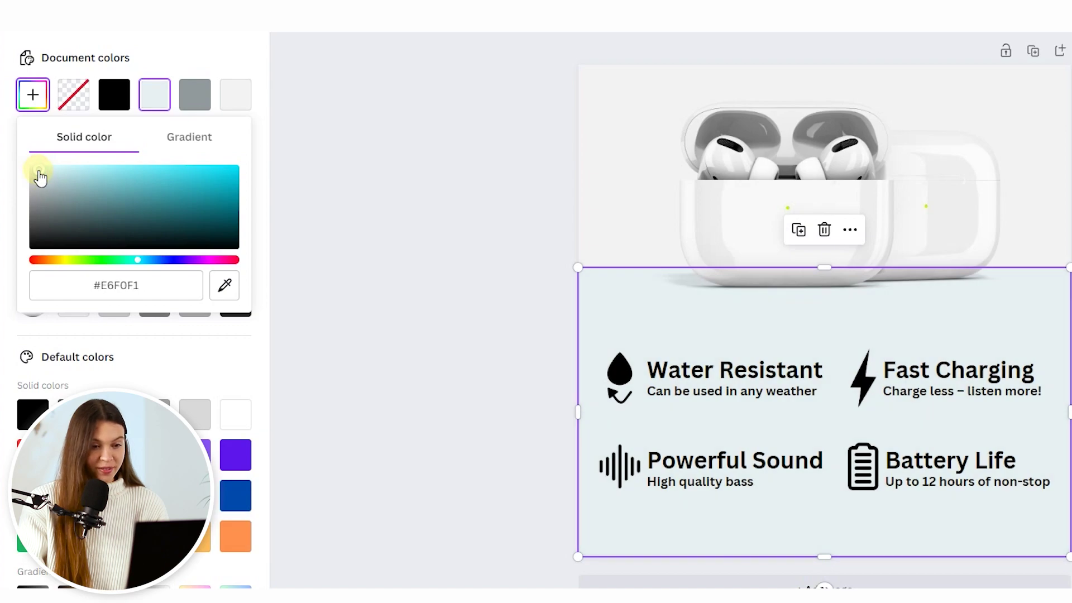
pyautogui.click(513, 138)
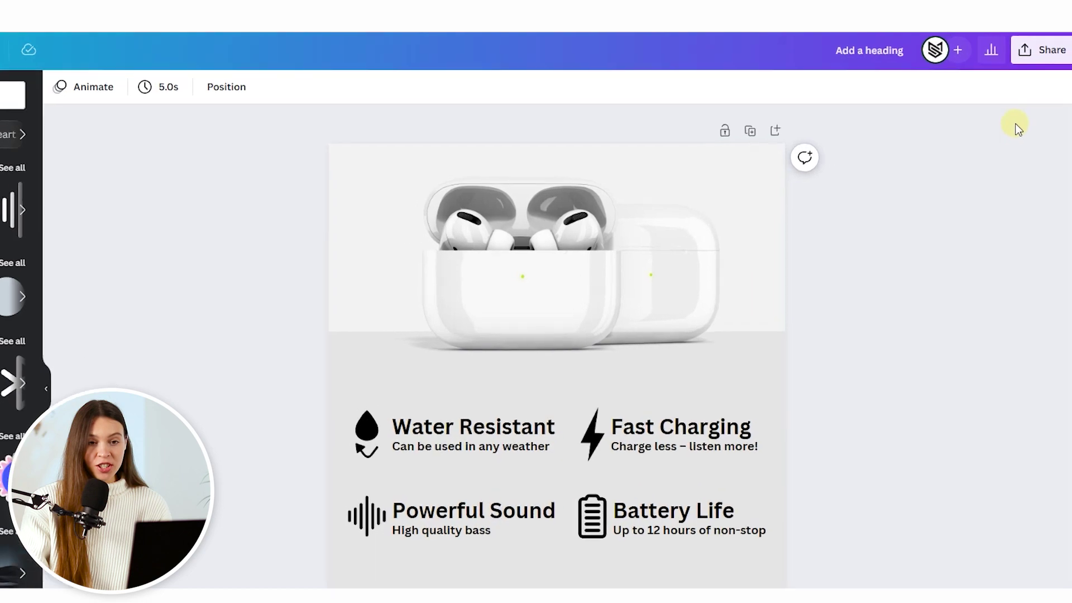
# - Set the download file type to JPG at 2,000 × 2,000 px, quality 80
pyautogui.click(1047, 51)
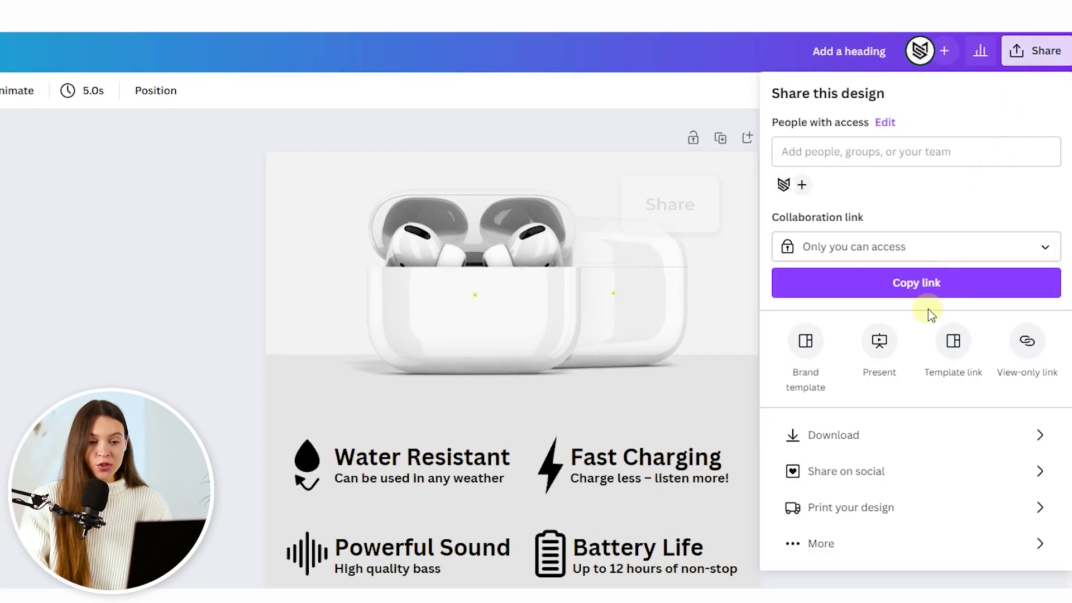
pyautogui.click(842, 438)
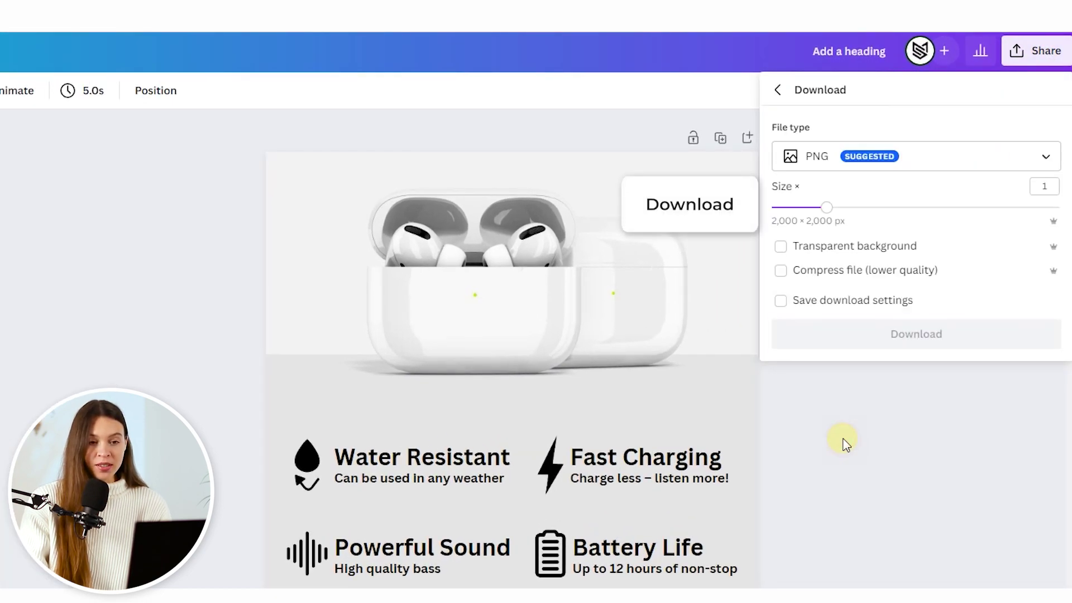
pyautogui.click(943, 159)
pyautogui.click(933, 204)
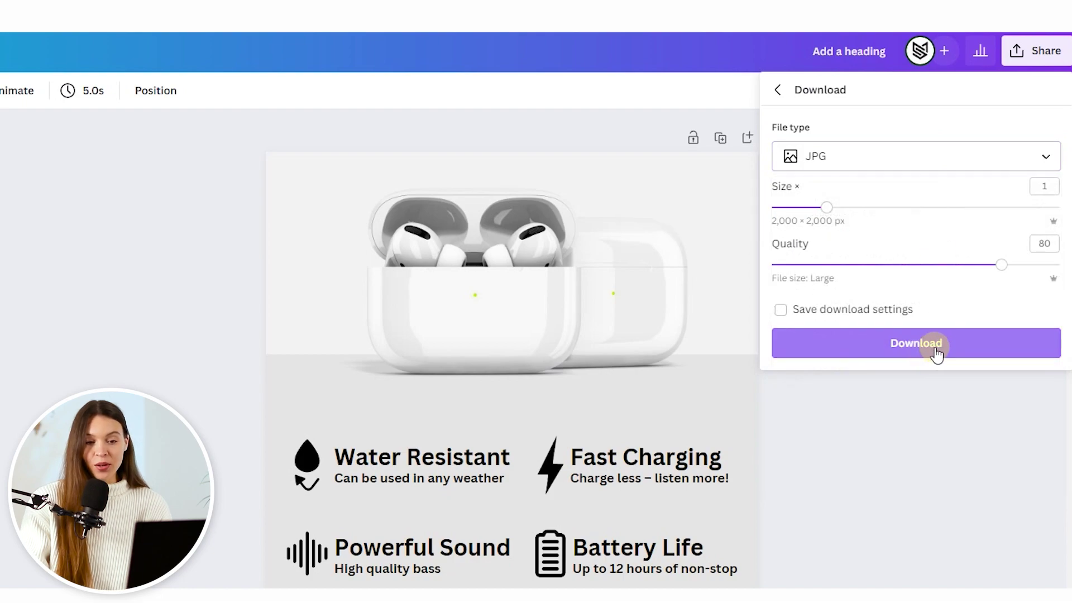